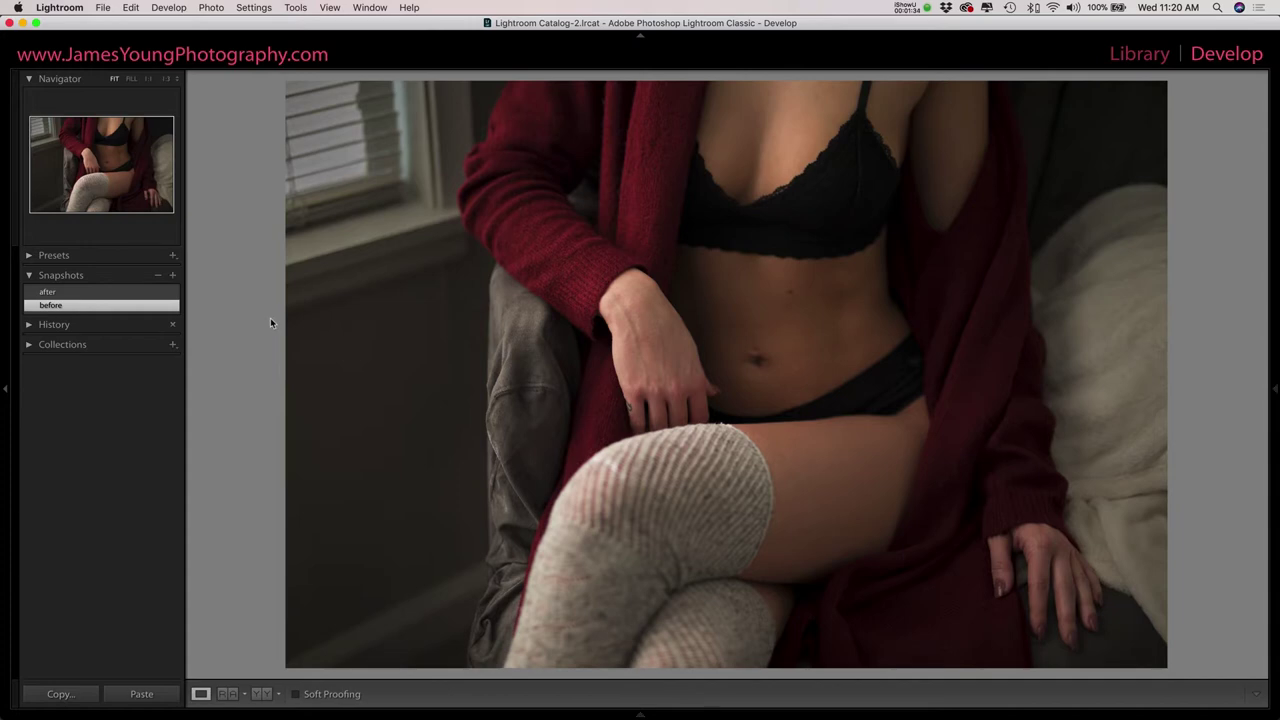
- Preview the finished 'after' snapshot, then switch back to the unedited 'before' snapshot
left_click(106, 291)
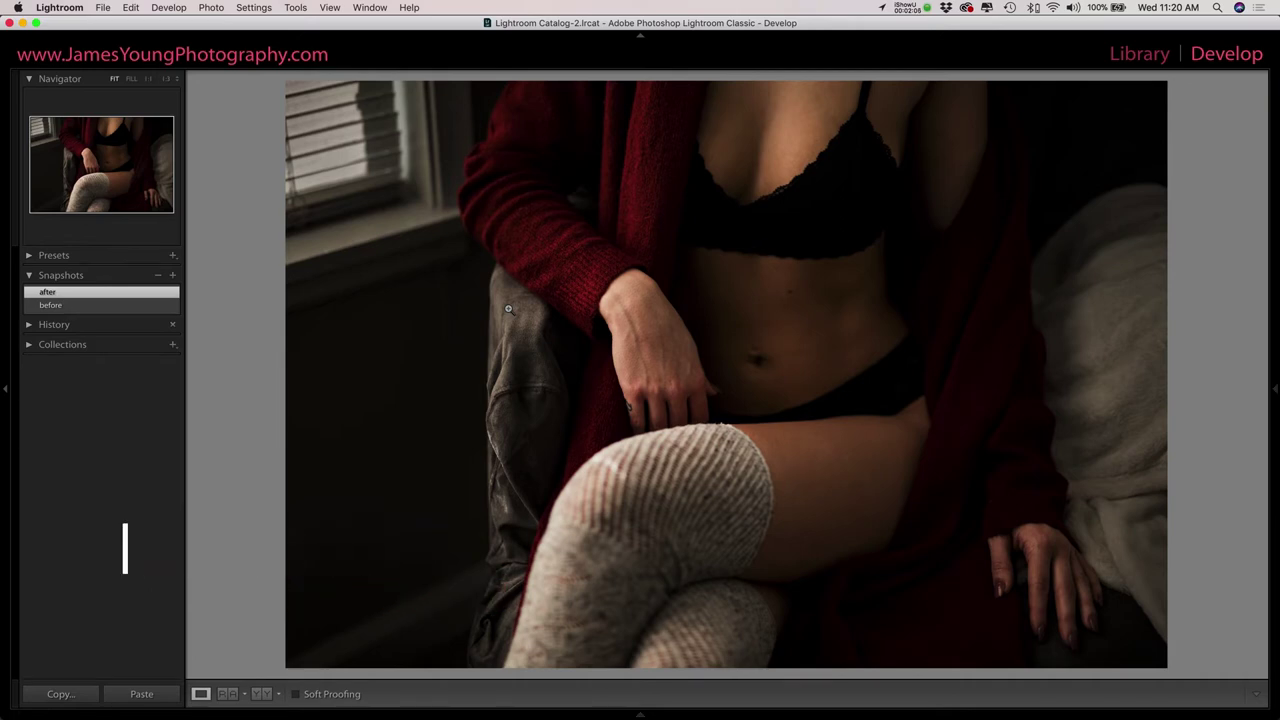
left_click(52, 304)
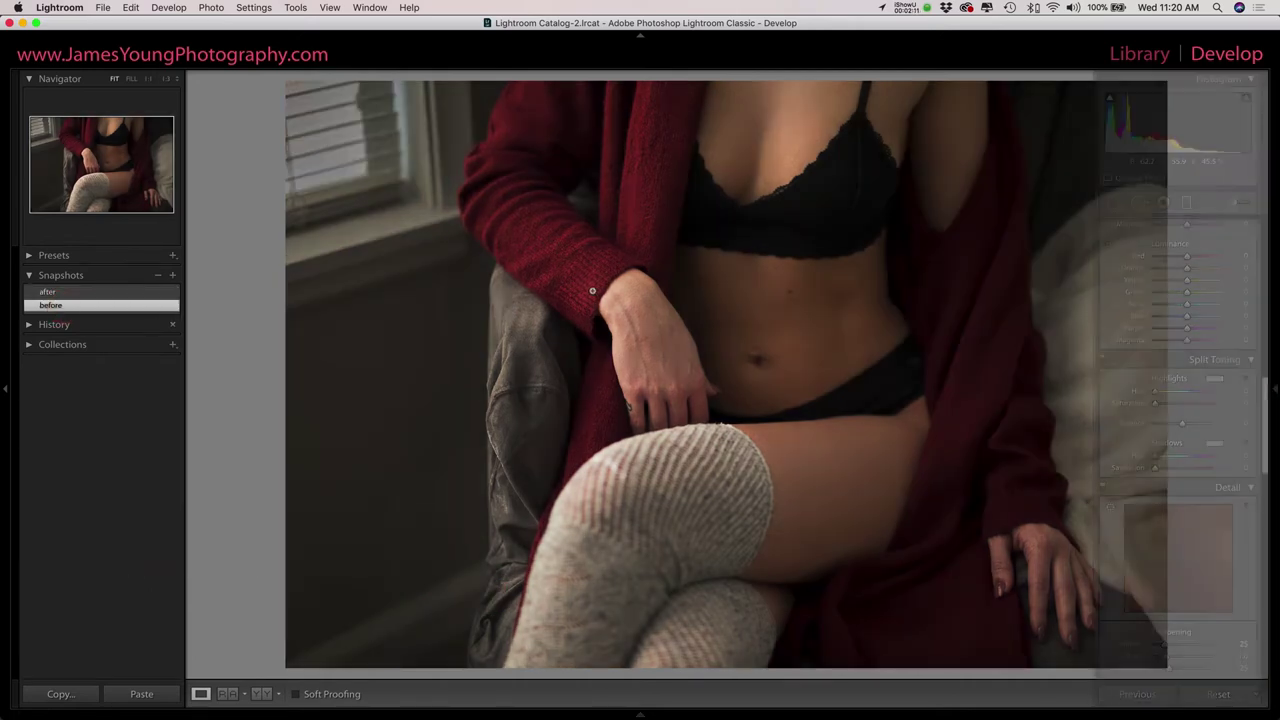
- Try As Shot white balance, then undo it to keep Custom, Temp 4,323, Tint +5
left_click(1274, 388)
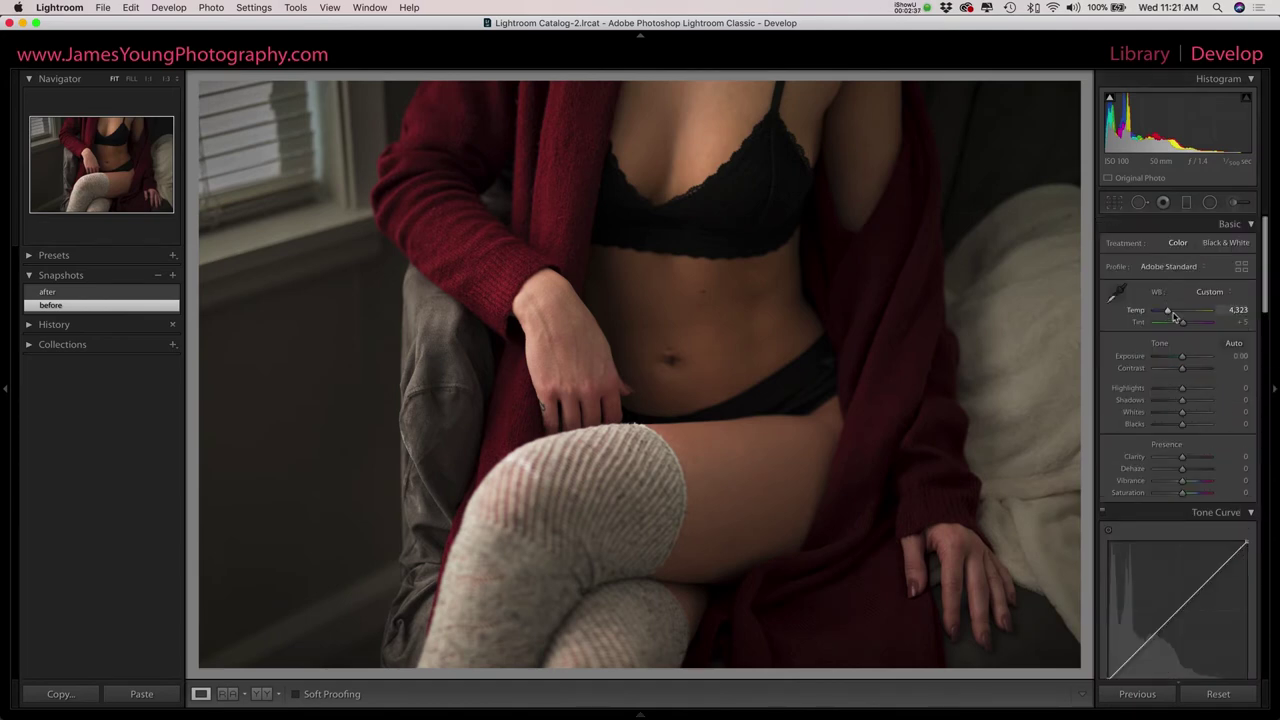
left_click(1205, 291)
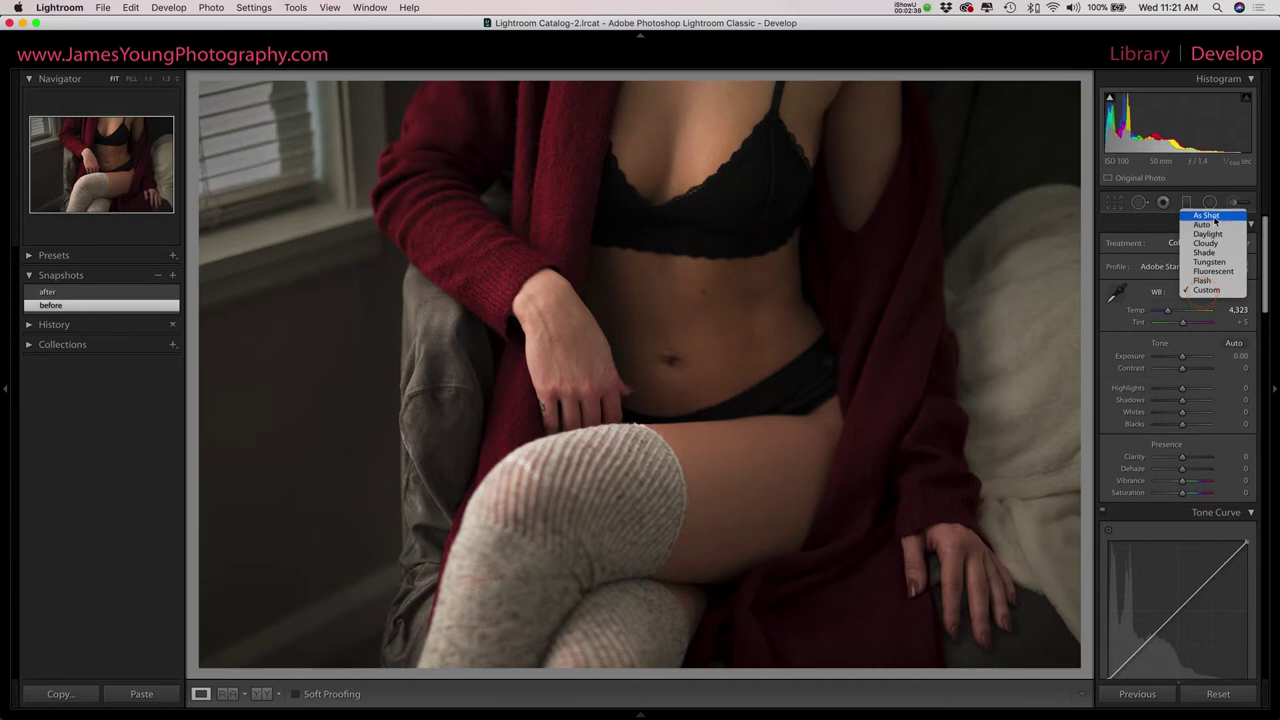
left_click(1210, 215)
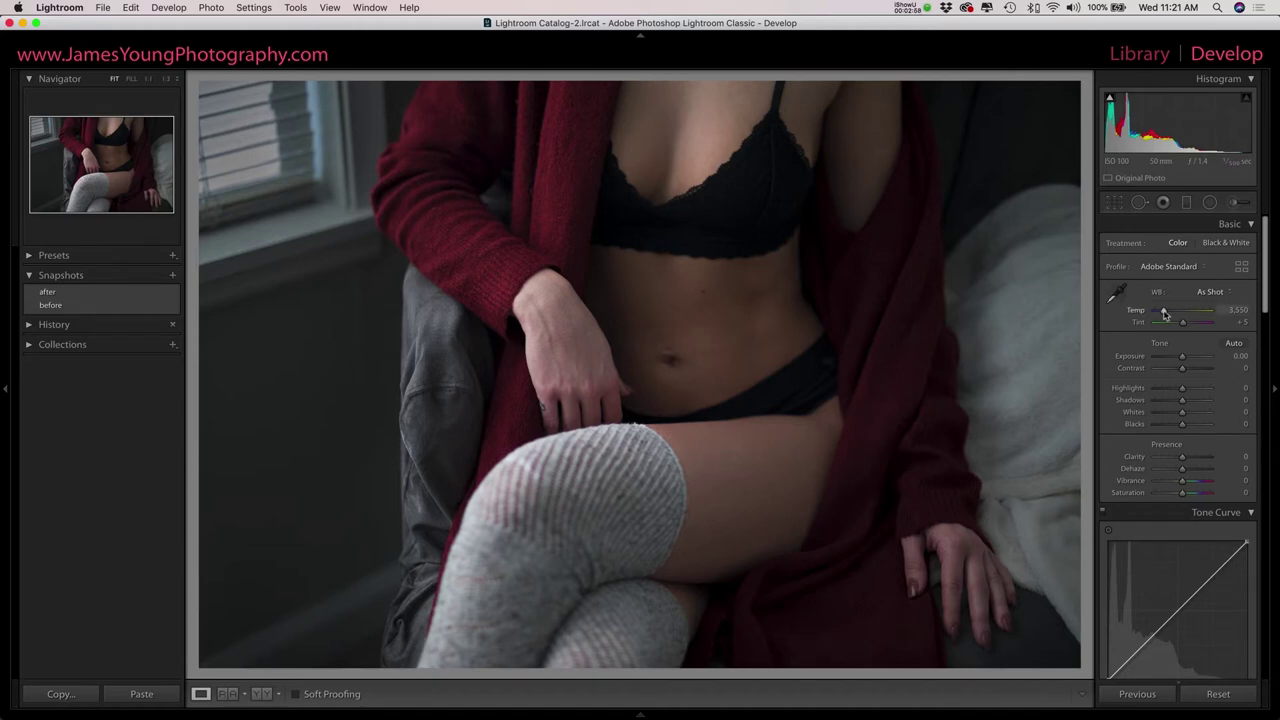
key("super+z")
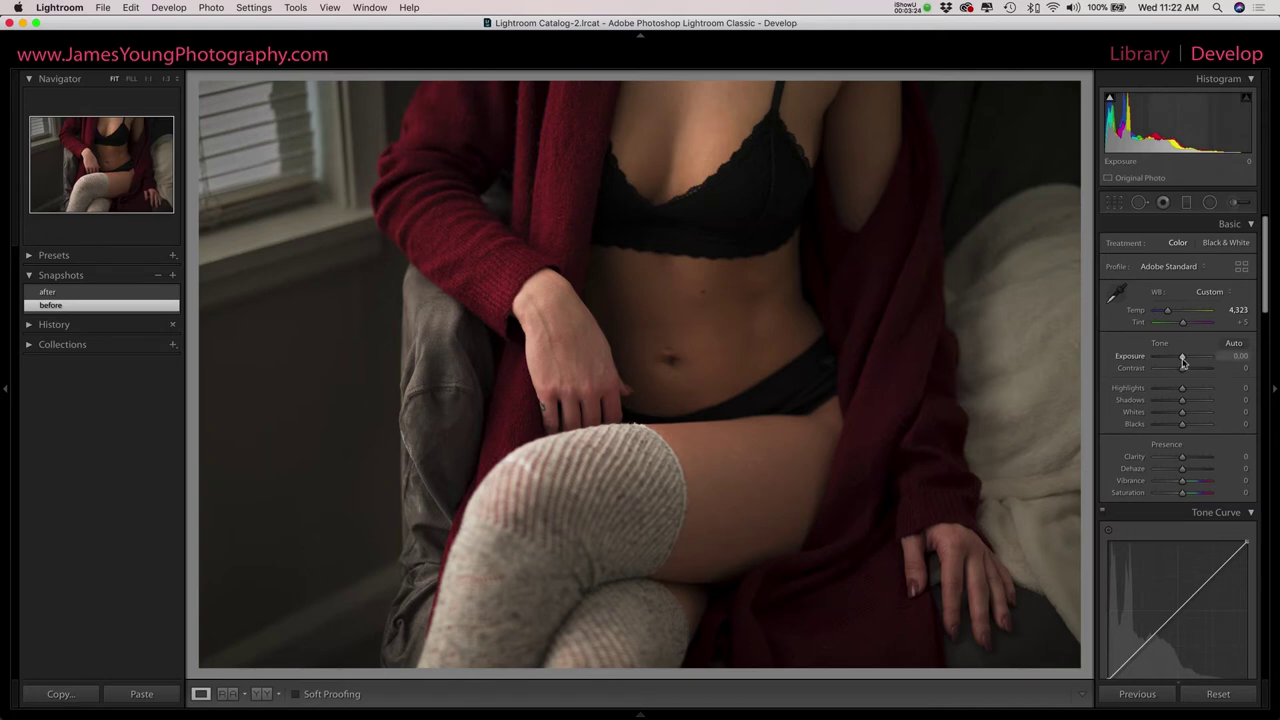
- Raise Contrast to +60 and pull Highlights down to -28
left_click_drag(1183, 370, 1199, 365)
scroll(1199, 365, "down", 2)
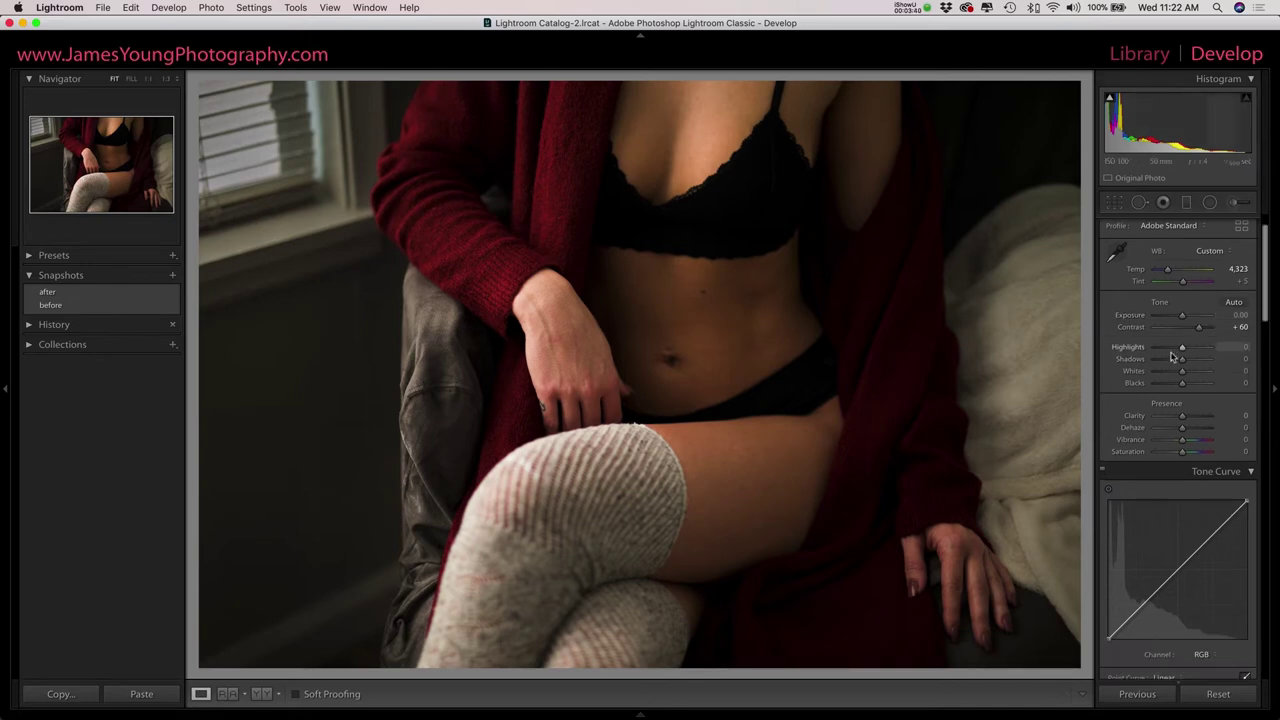
left_click_drag(1181, 350, 1189, 384)
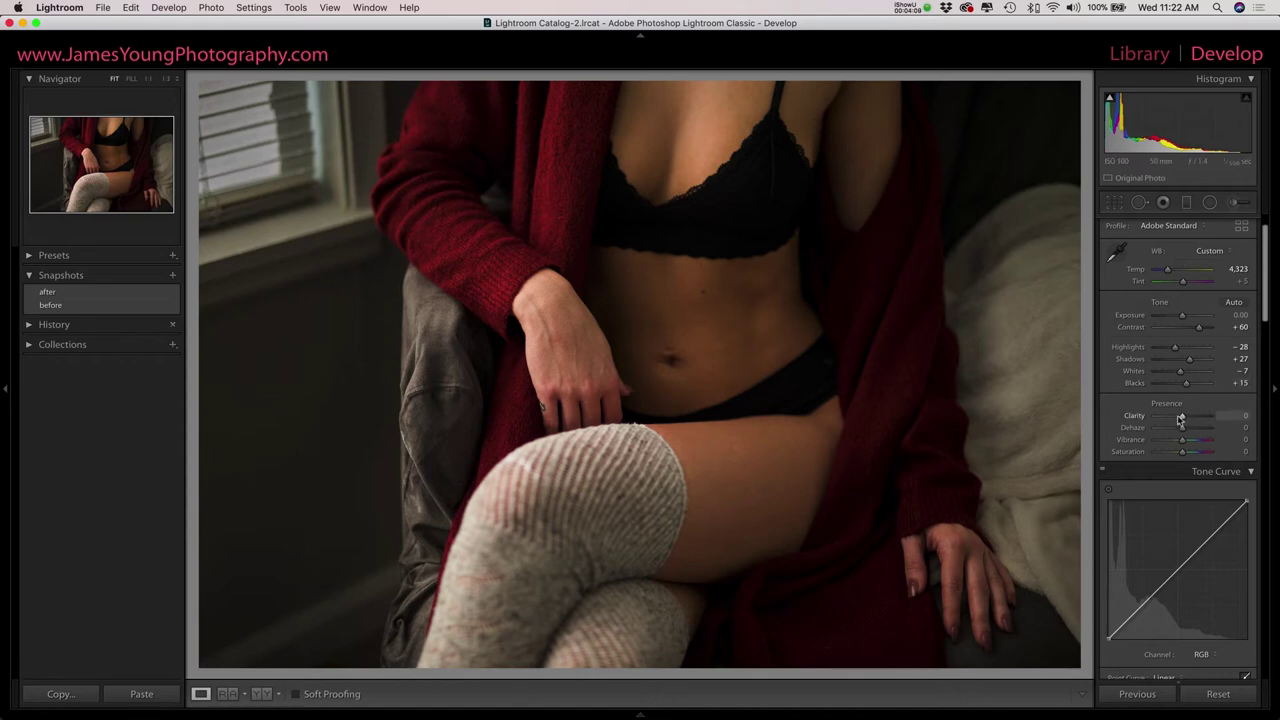
- Try boosting Clarity to +72, then reset Clarity to 0
left_click(1194, 416)
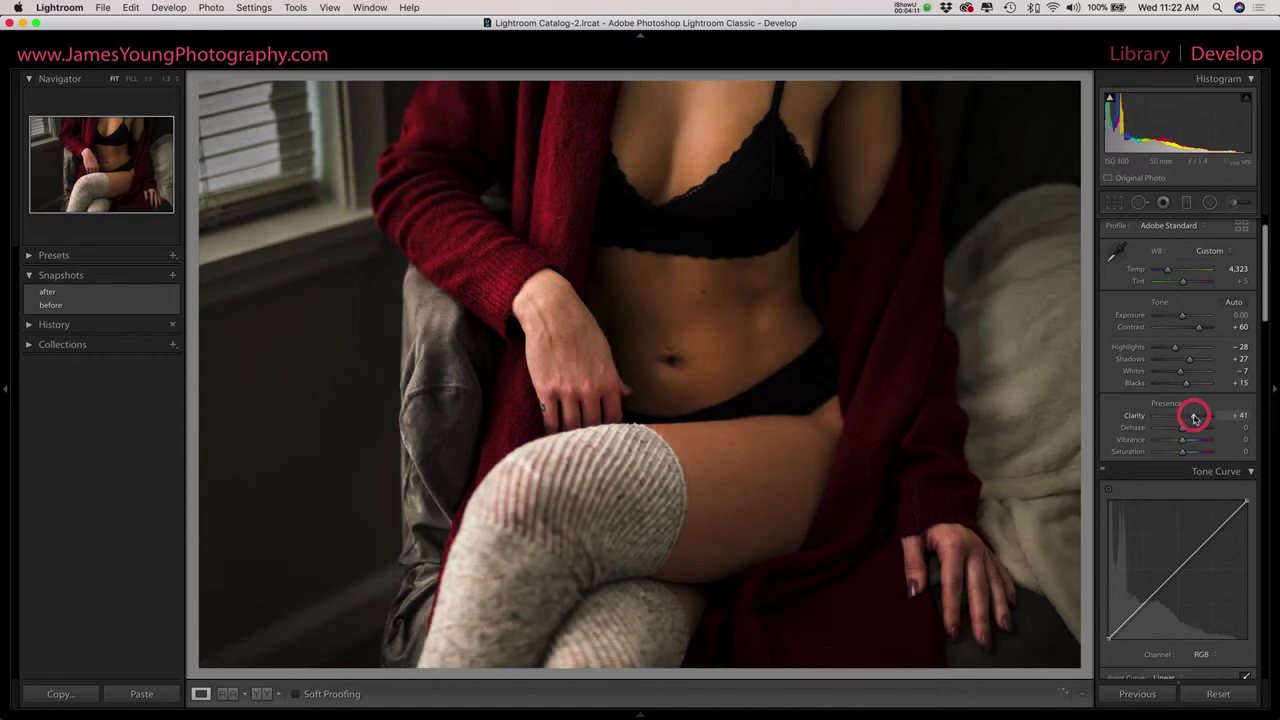
left_click_drag(1194, 416, 1202, 418)
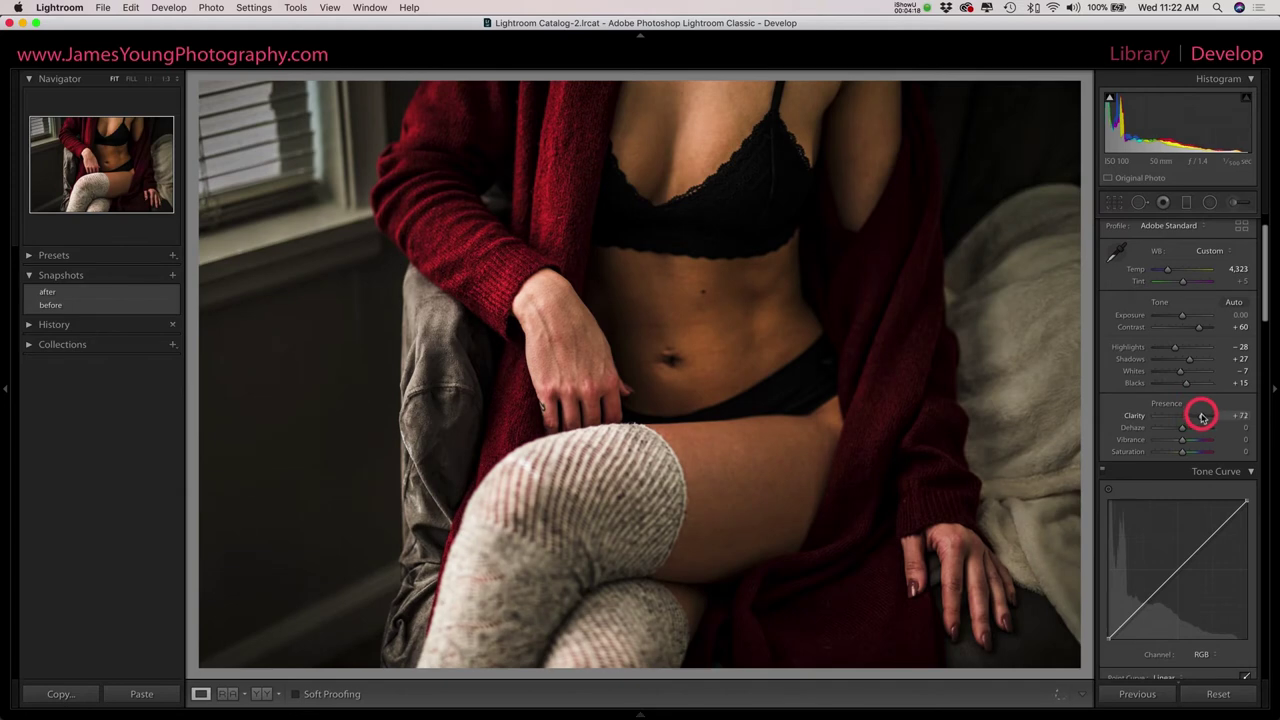
double_click(1205, 419)
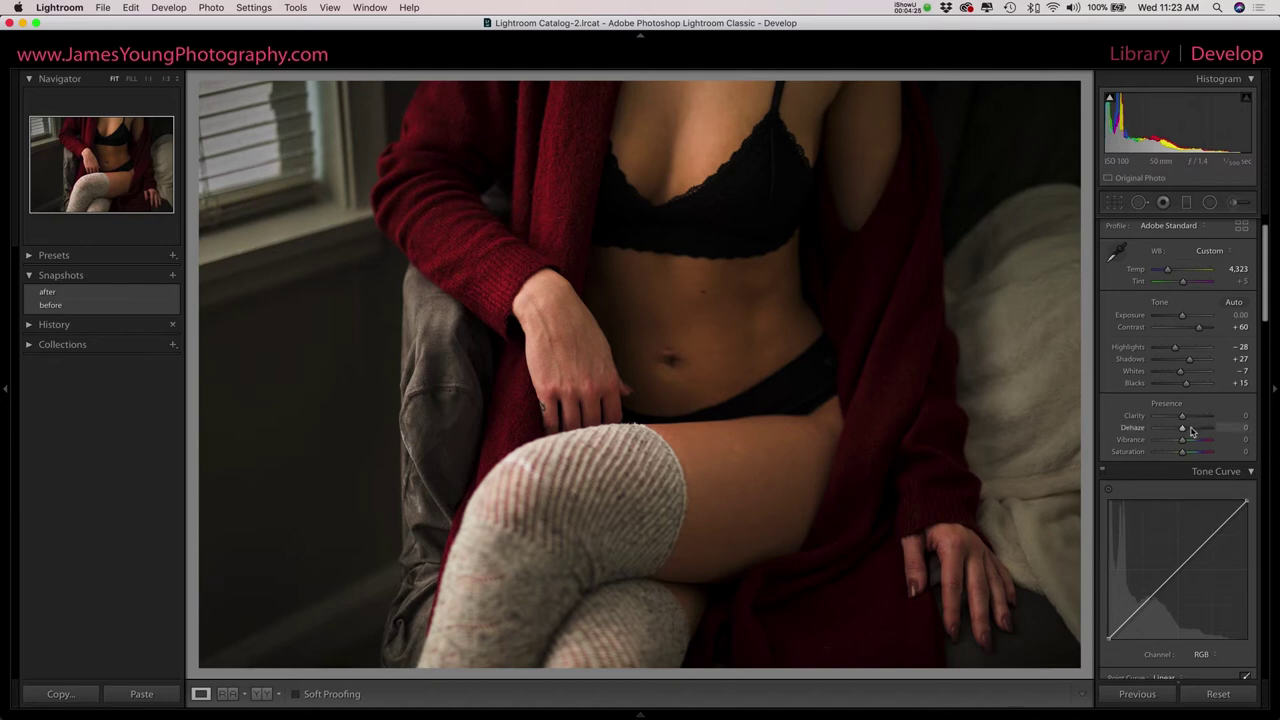
- Set Dehaze to +20, Vibrance to -20 and Saturation to -5
left_click_drag(1183, 432, 1188, 427)
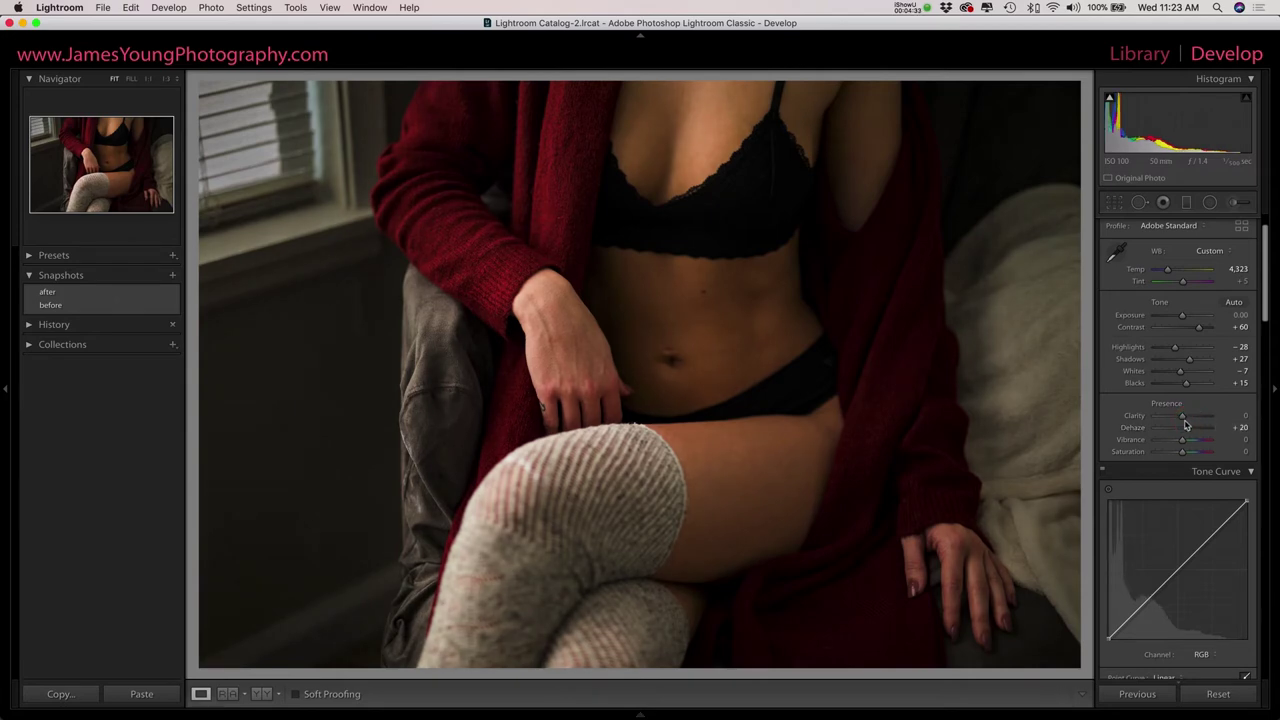
left_click_drag(1183, 445, 1178, 447)
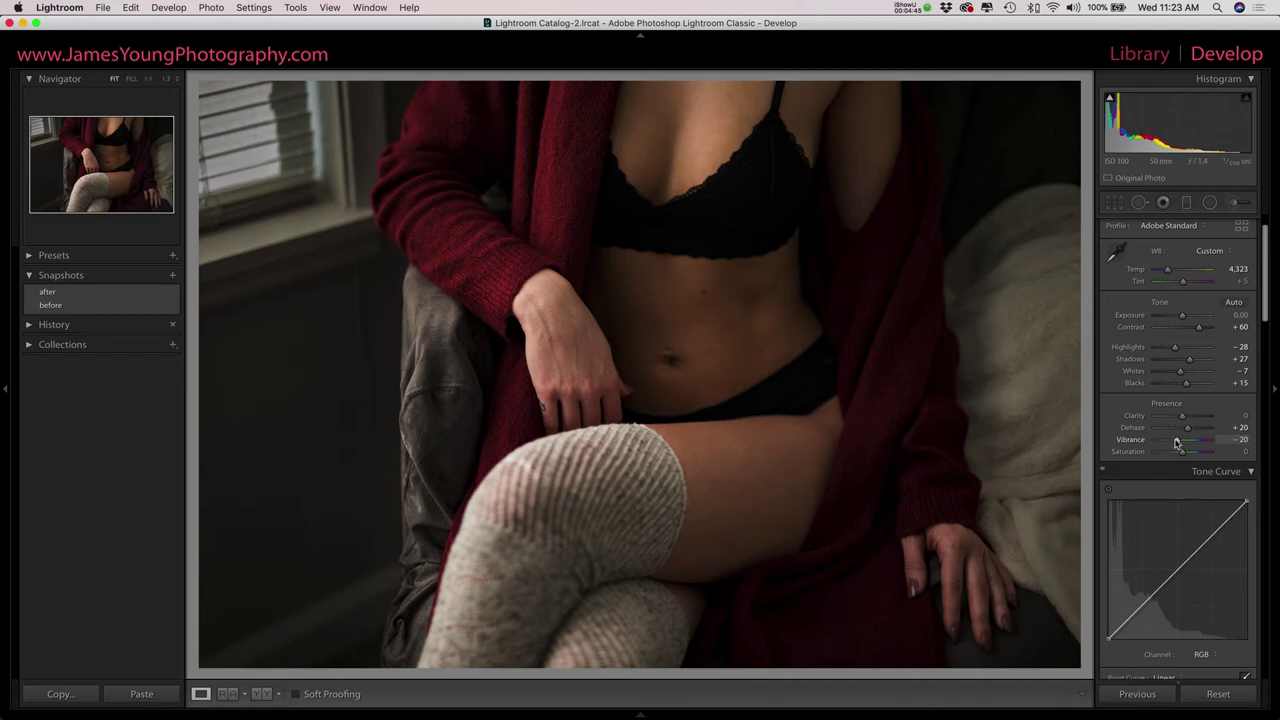
left_click_drag(1181, 452, 1181, 454)
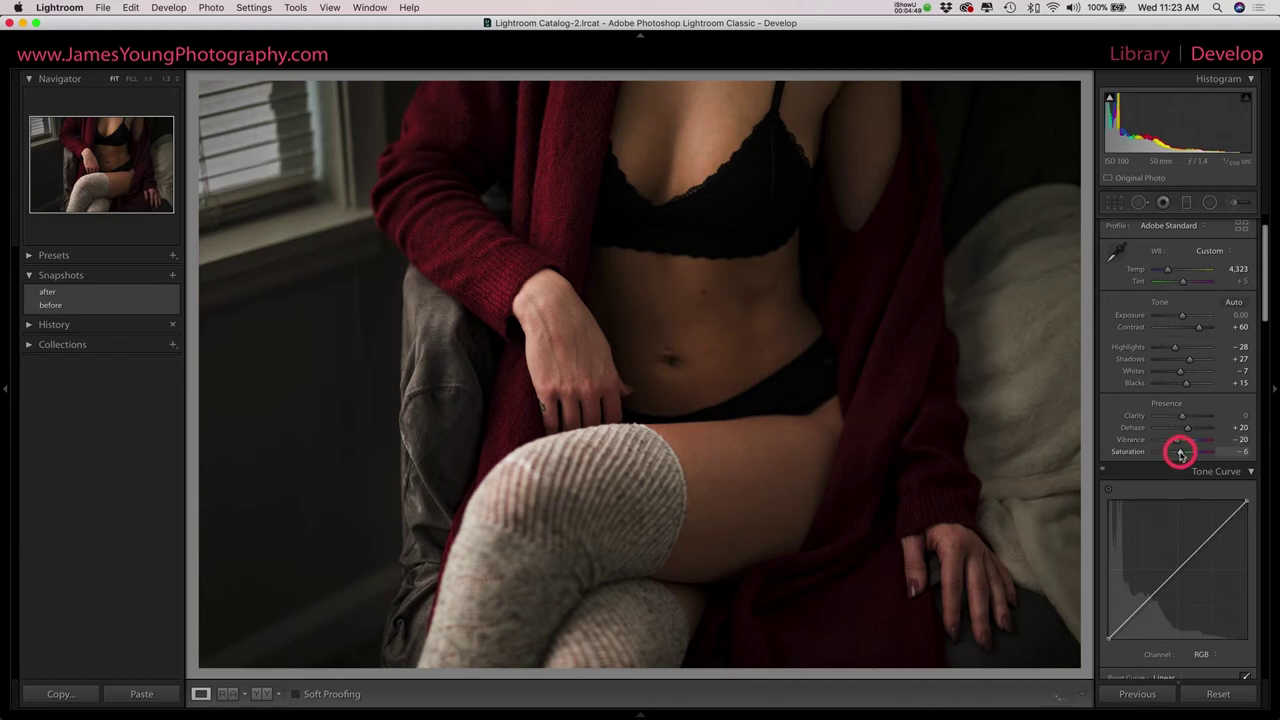
left_click_drag(1181, 454, 1180, 454)
scroll(1188, 340, "up", 2)
- Apply the Strong Contrast point curve in the Tone Curve panel
scroll(1188, 337, "down", 10)
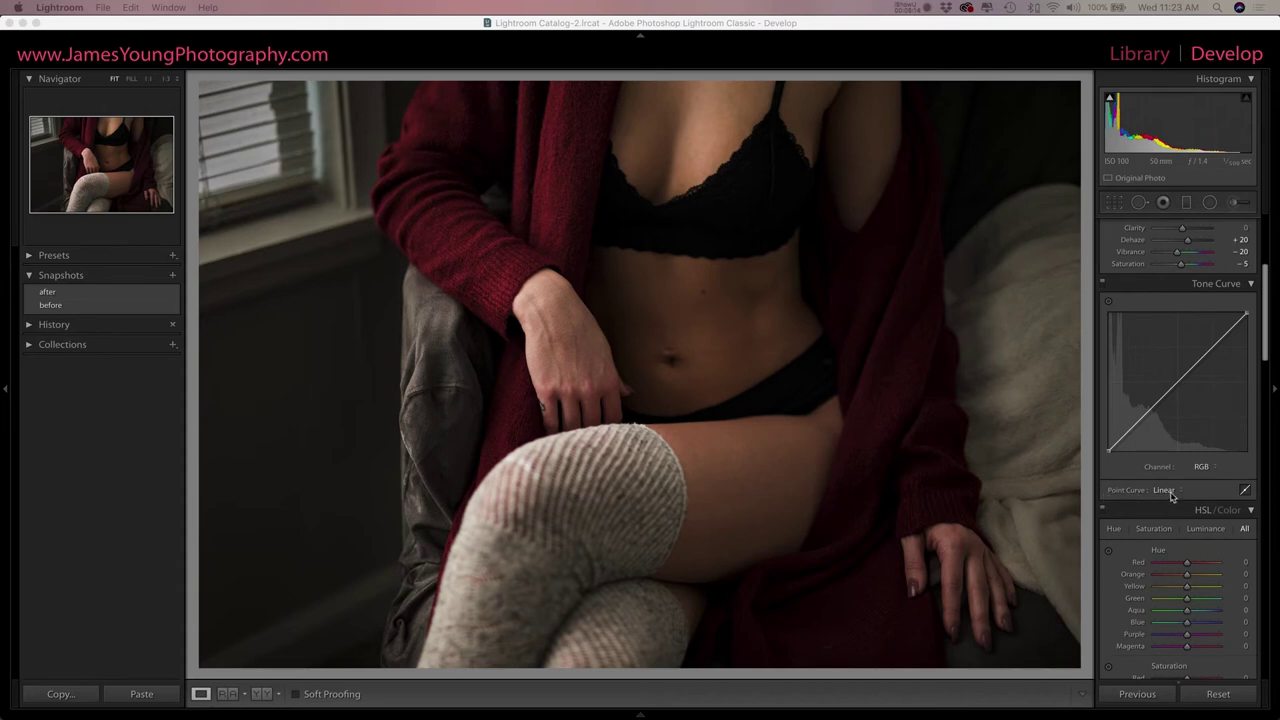
left_click(1168, 491)
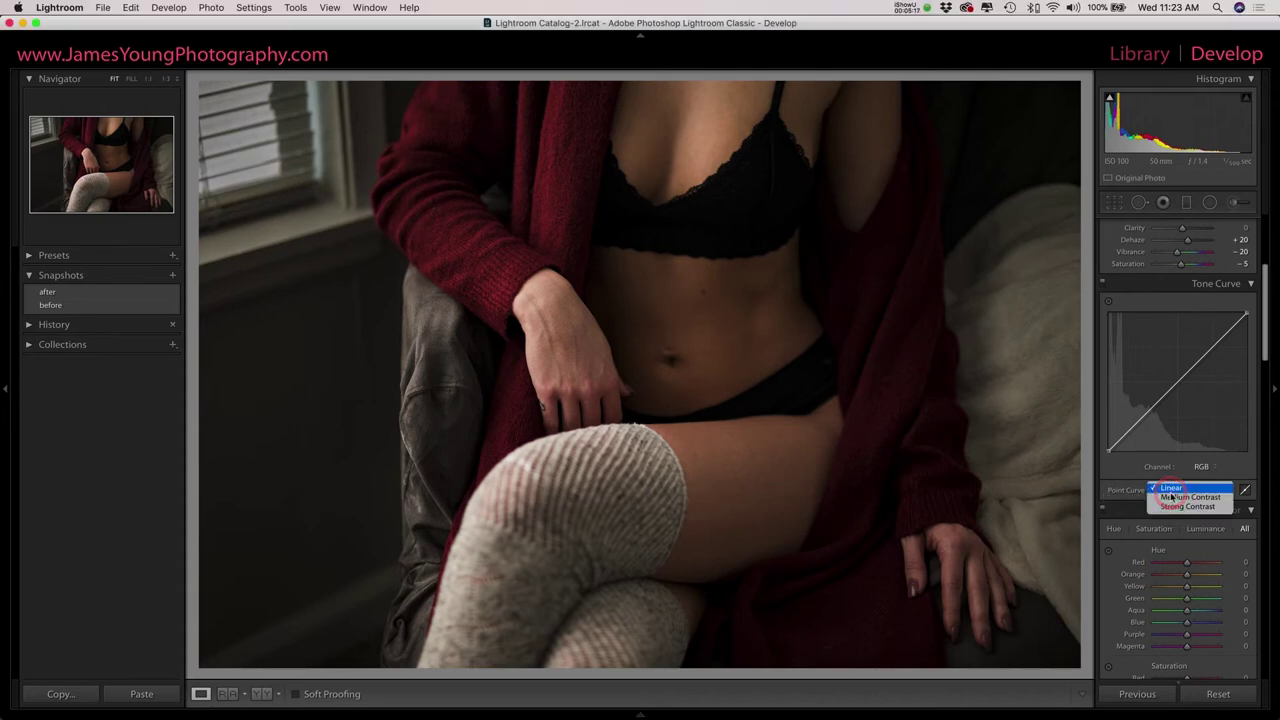
left_click(1168, 507)
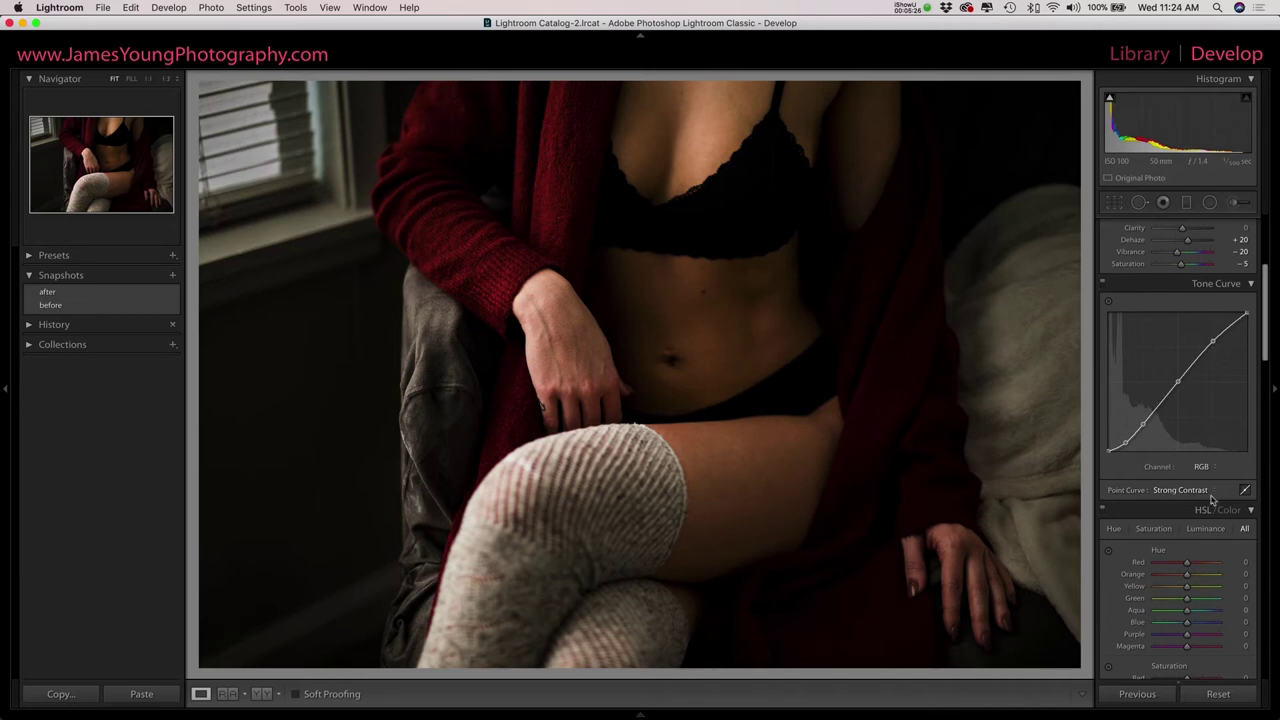
scroll(1192, 374, "down", 8)
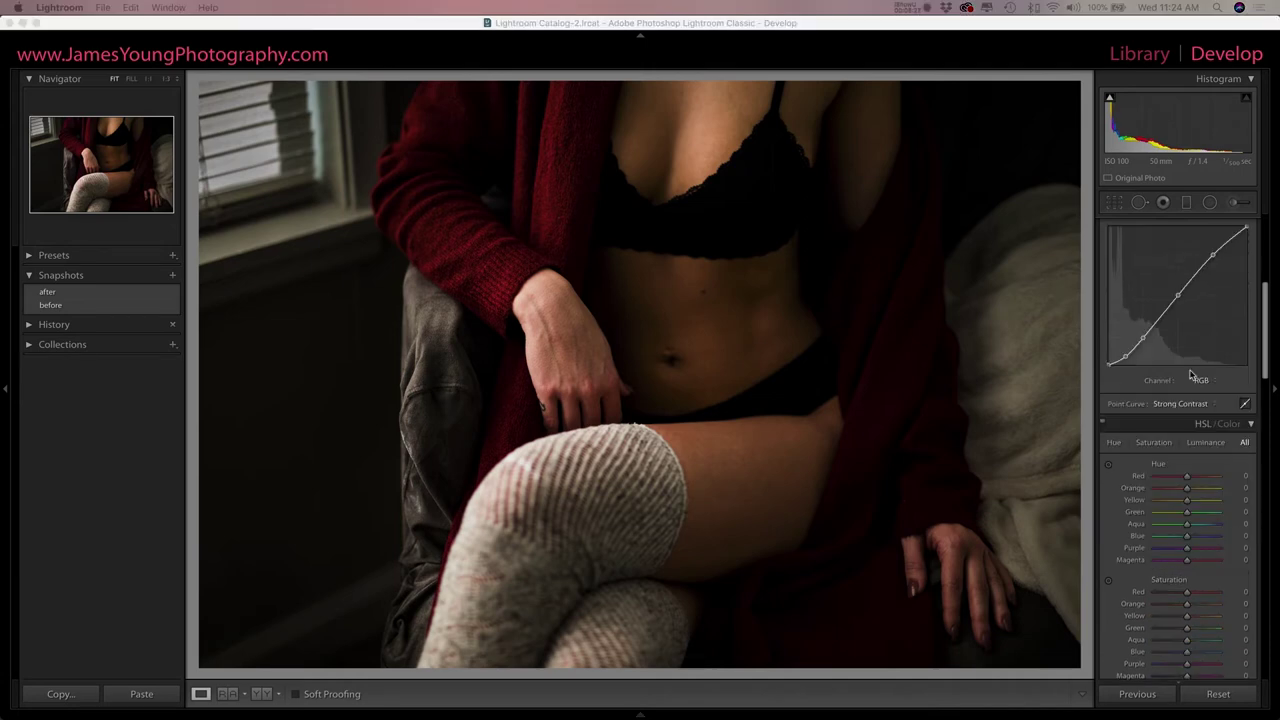
- Lower Orange saturation to -15, undoing a trial drop to -82
scroll(1192, 374, "down", 1)
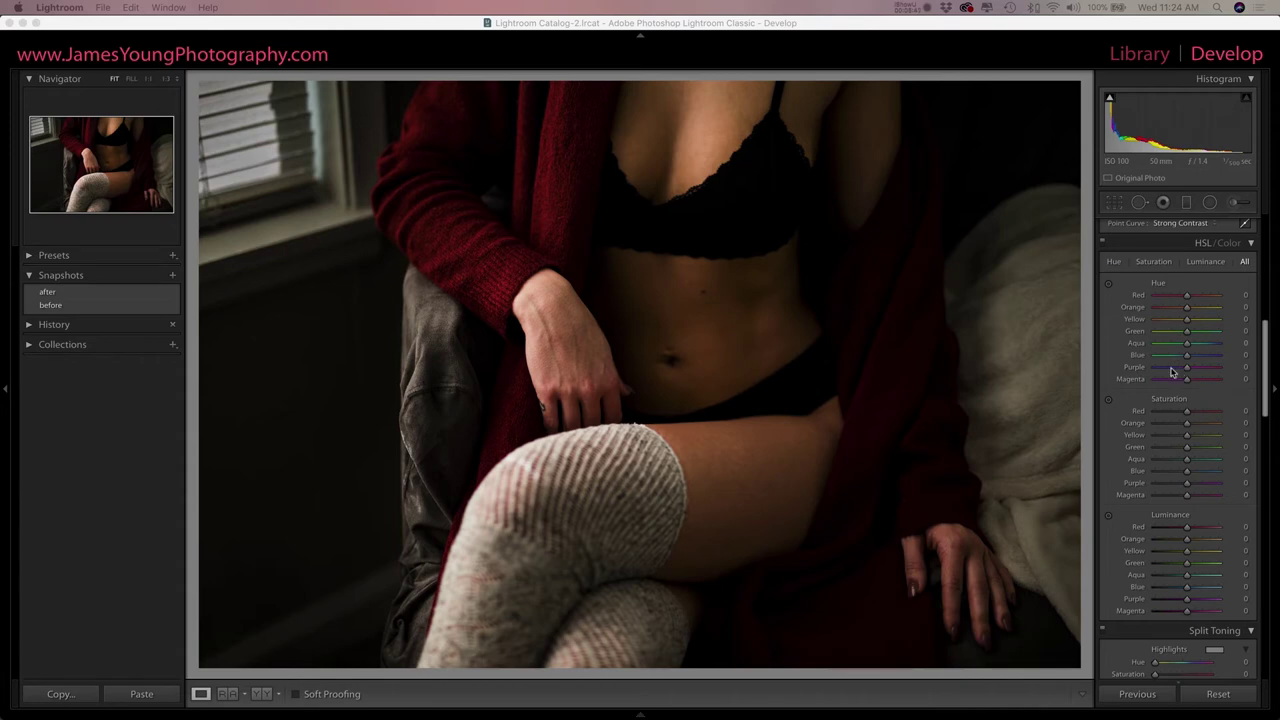
scroll(1188, 429, "up", 1)
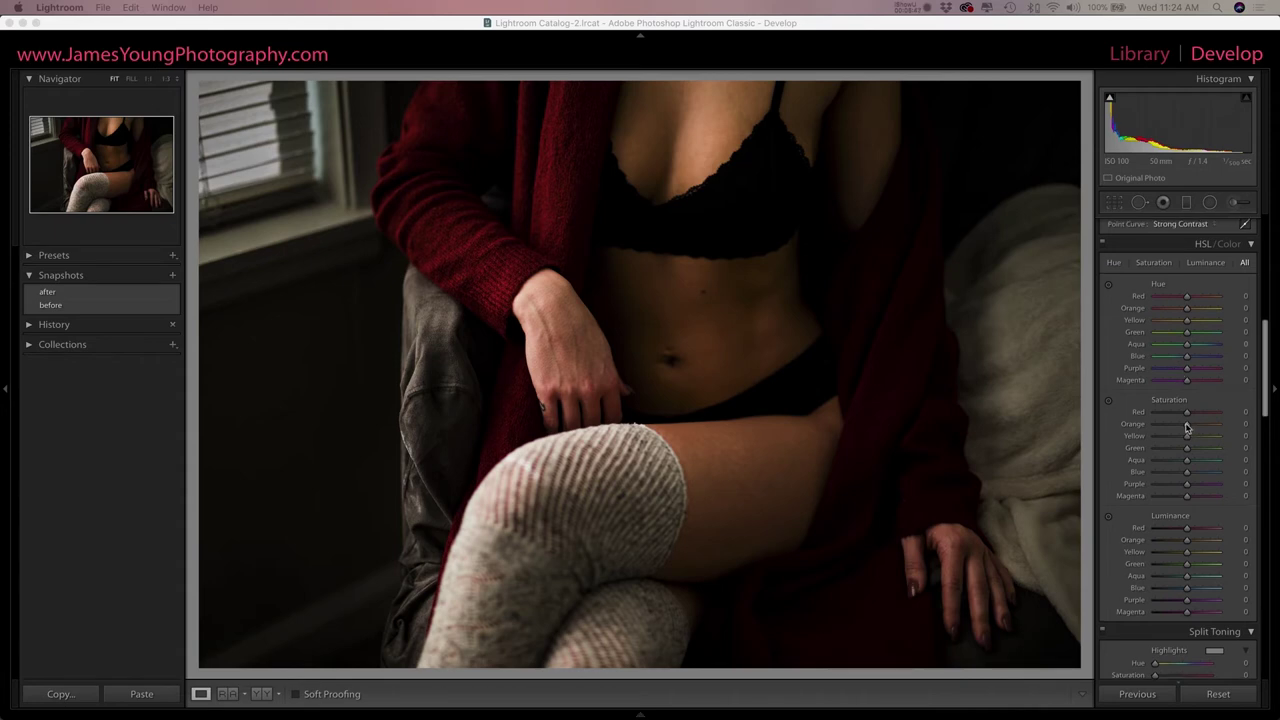
left_click_drag(1188, 429, 1182, 430)
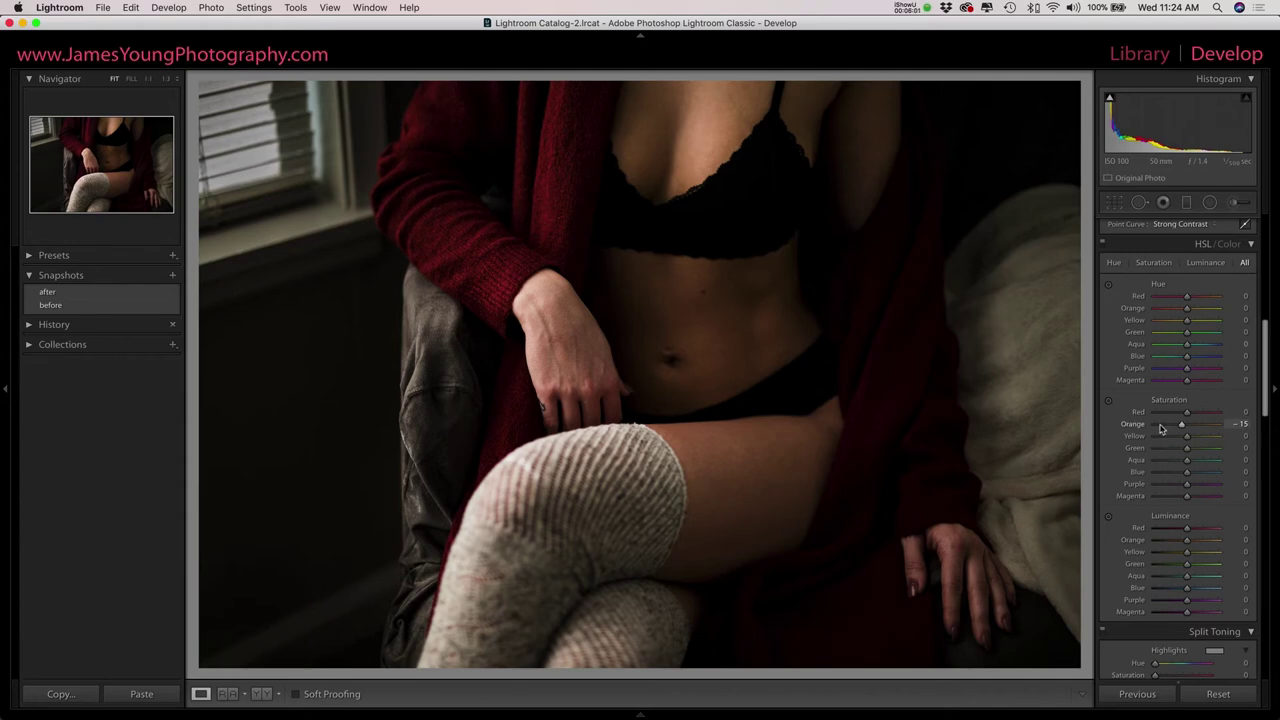
left_click(1160, 425)
key("super+z")
key("super+z")
key("super+z")
- Desaturate Yellow -40, Green -72, Aqua -45, Blue -30, Purple -7 and Magenta -10
left_click(1175, 437)
left_click(1164, 453)
left_click(1173, 460)
left_click(1177, 472)
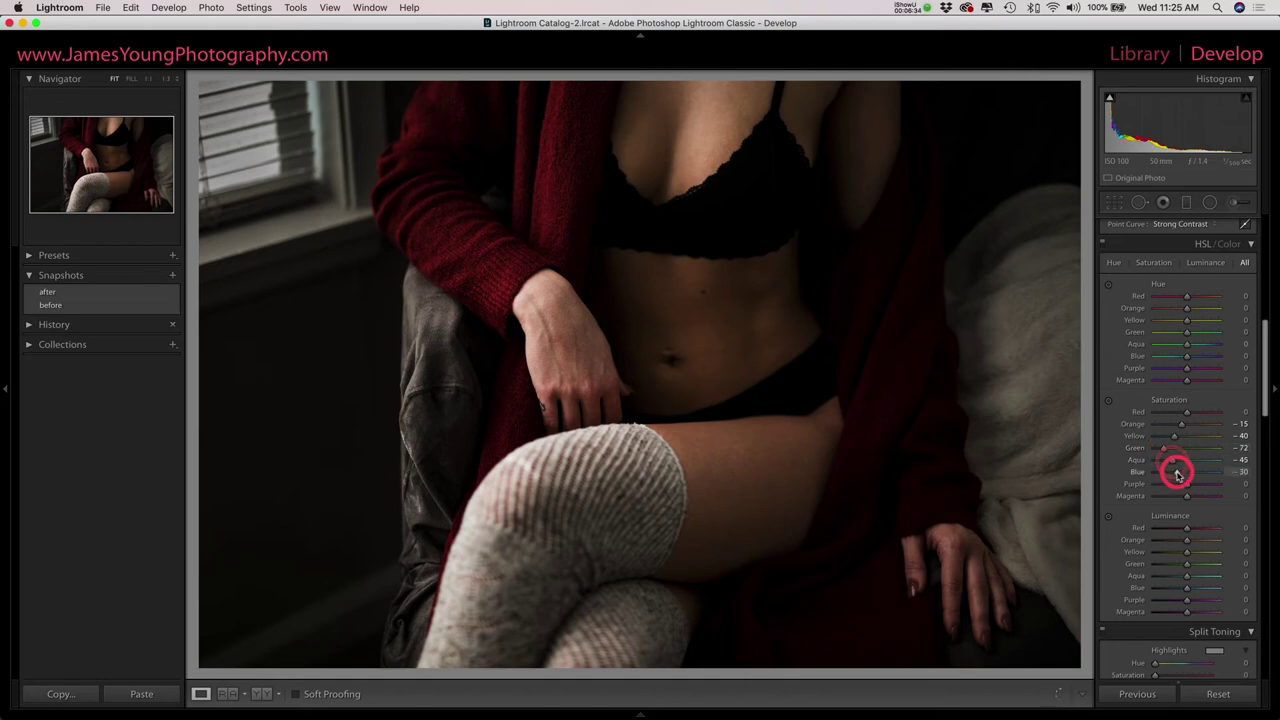
left_click(1184, 484)
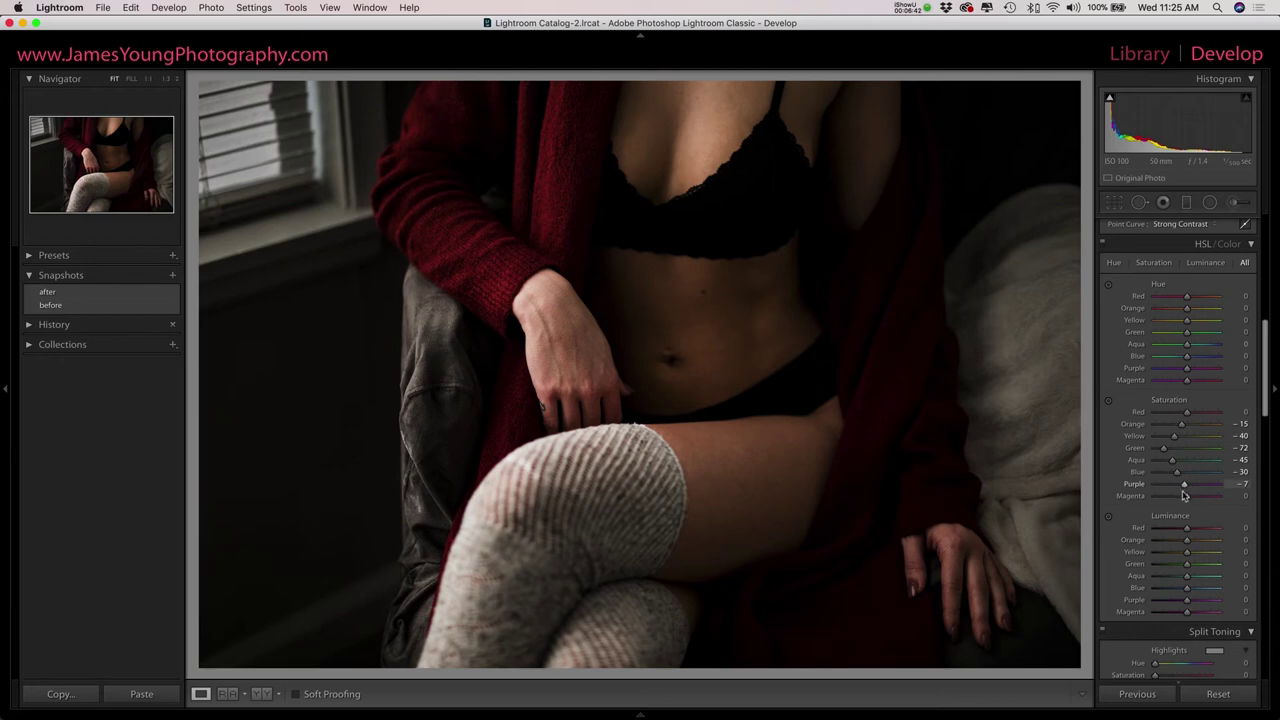
left_click_drag(1186, 502, 1184, 502)
- Darken Orange luminance to -8, undoing a trial push to -100
scroll(1183, 518, "down", 2)
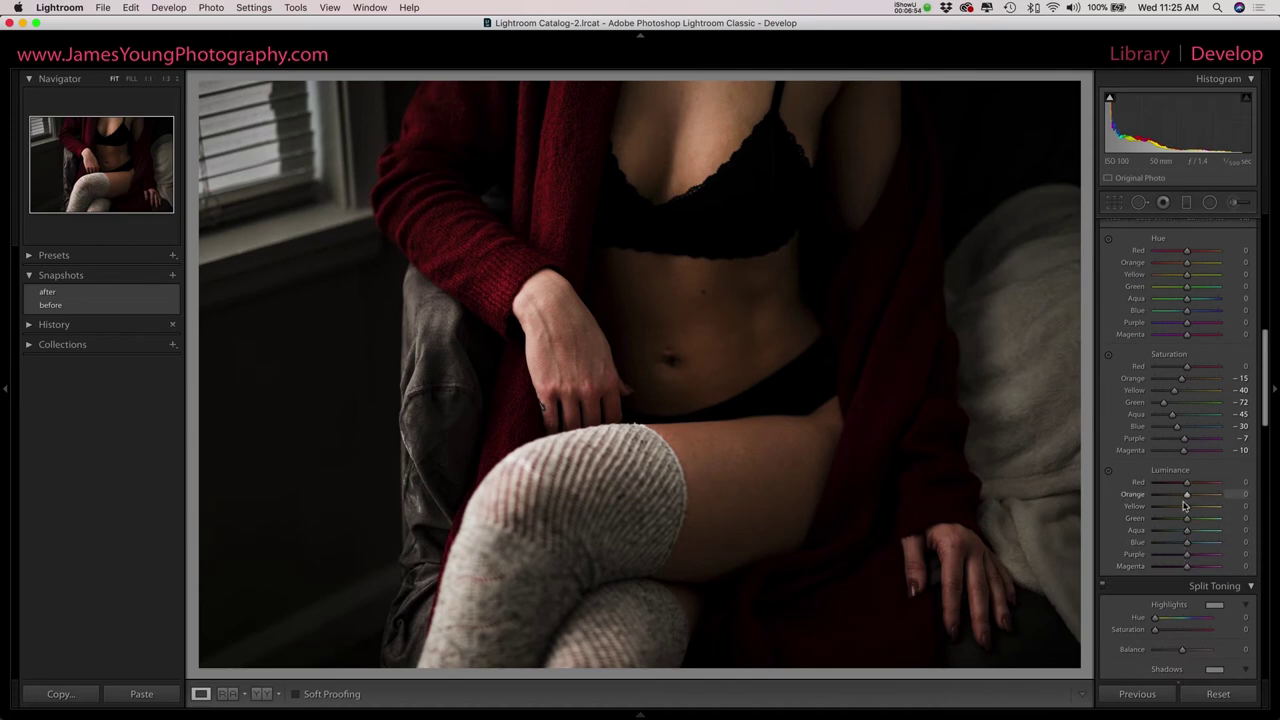
left_click_drag(1187, 497, 1184, 502)
left_click_drag(1155, 495, 1149, 493)
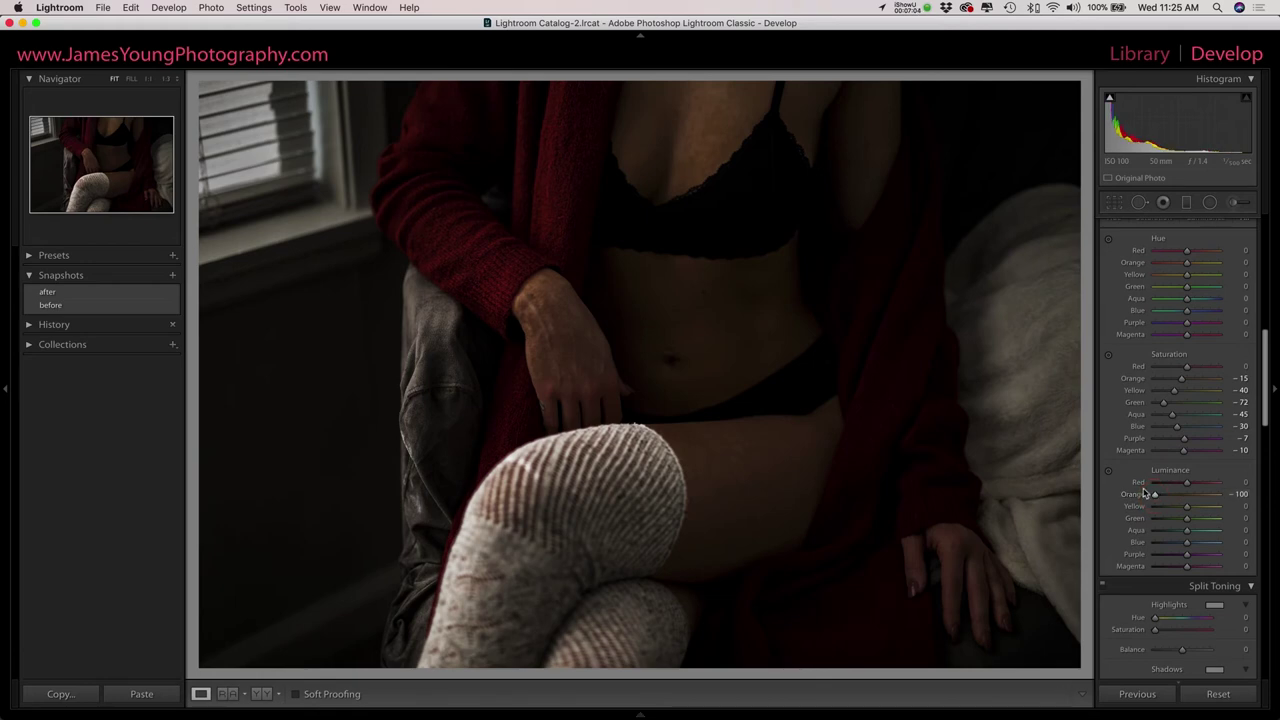
key("super+z")
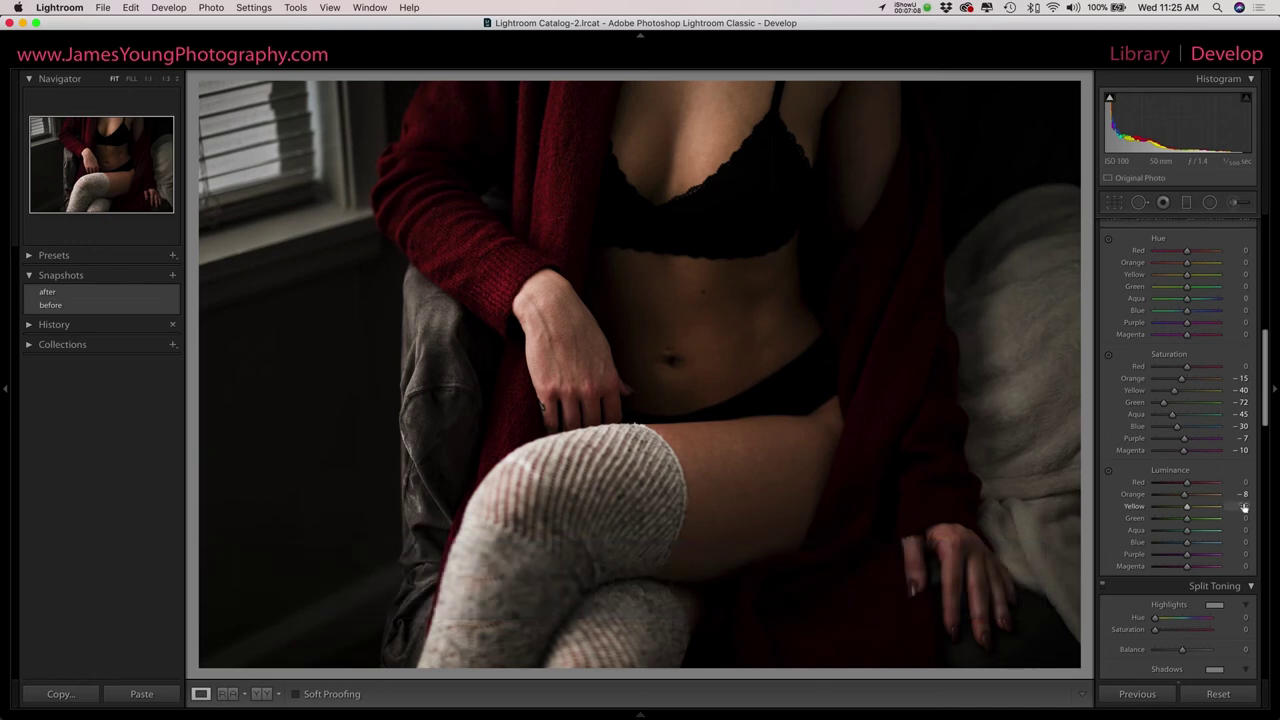
- Set luminance Yellow -17, Green -63, Aqua -45, Blue -28 and Purple -7
left_click_drag(1244, 508, 1166, 523)
left_click(1172, 530)
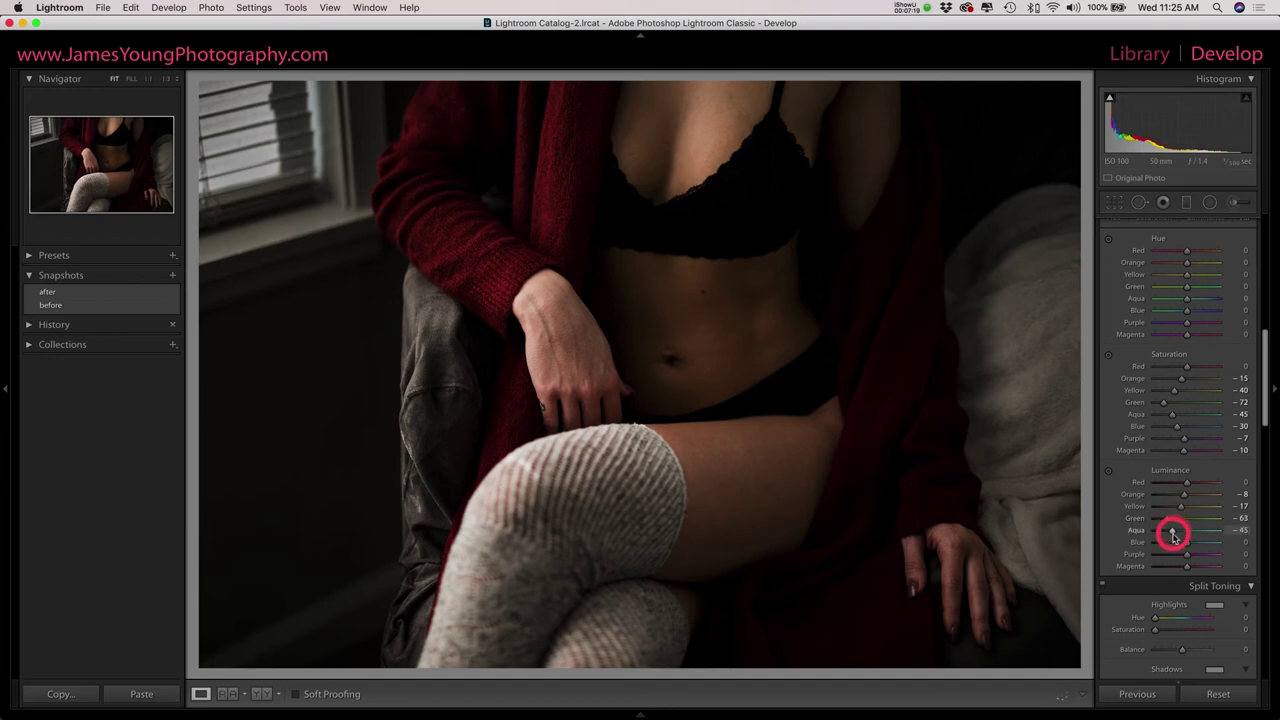
left_click(1178, 542)
left_click(1181, 555)
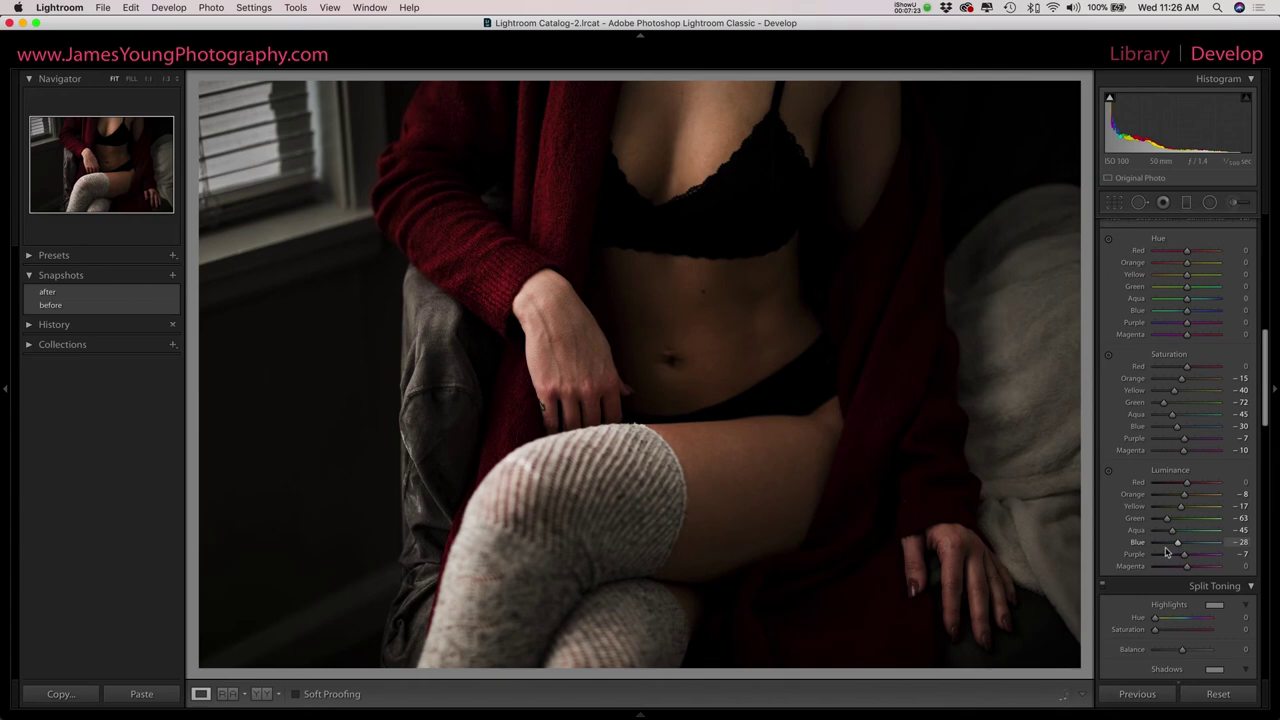
- Toggle the HSL adjustments off and back on to compare the effect
scroll(1105, 255, "up", 2)
left_click(1101, 250)
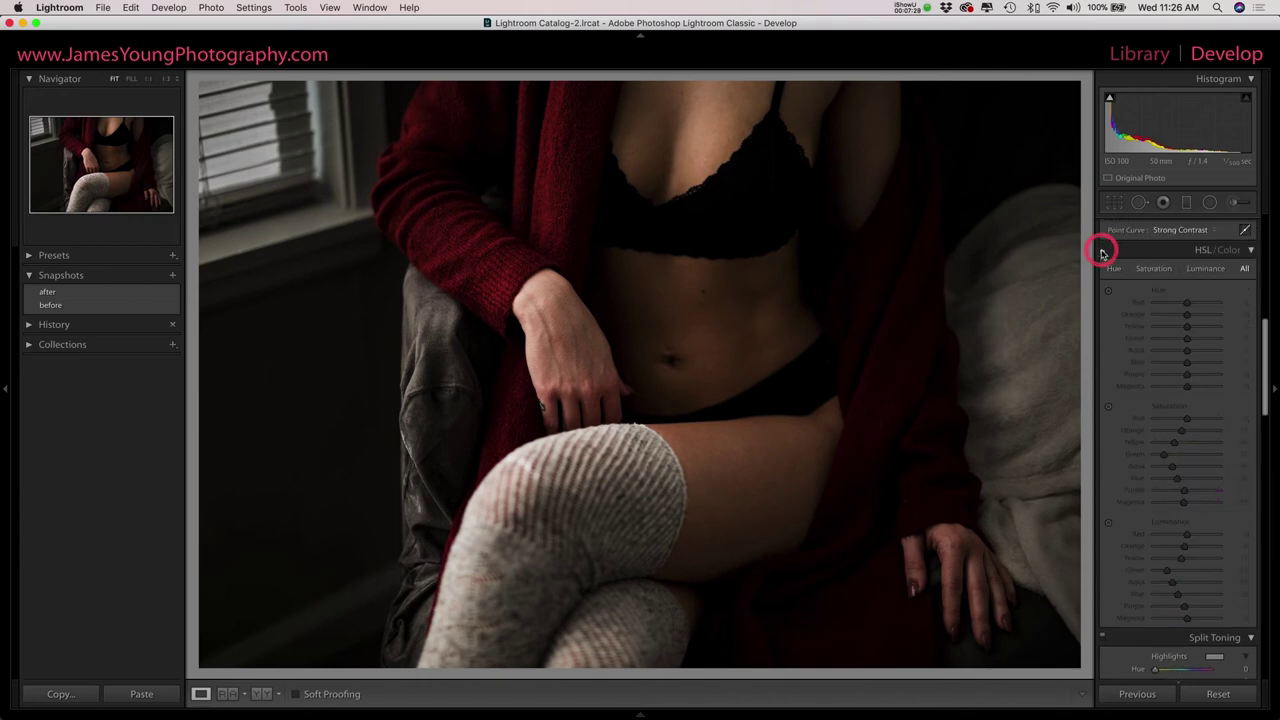
left_click(1101, 250)
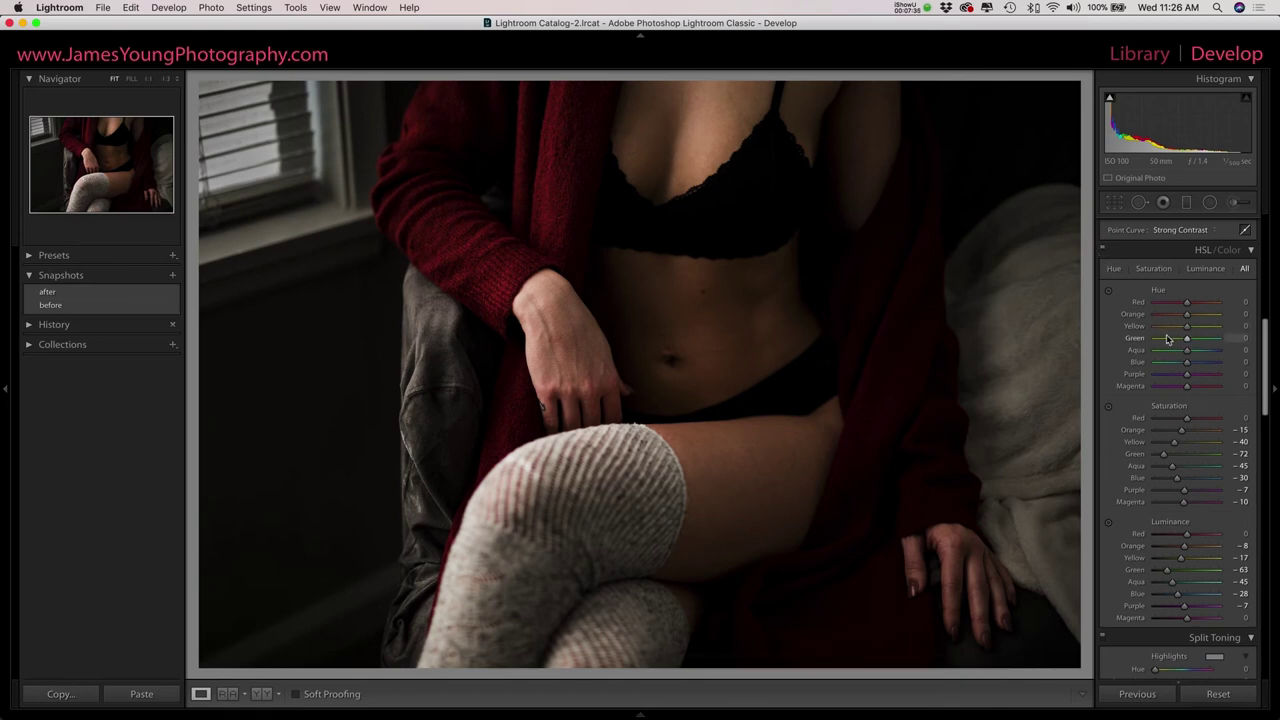
scroll(1194, 434, "down", 8)
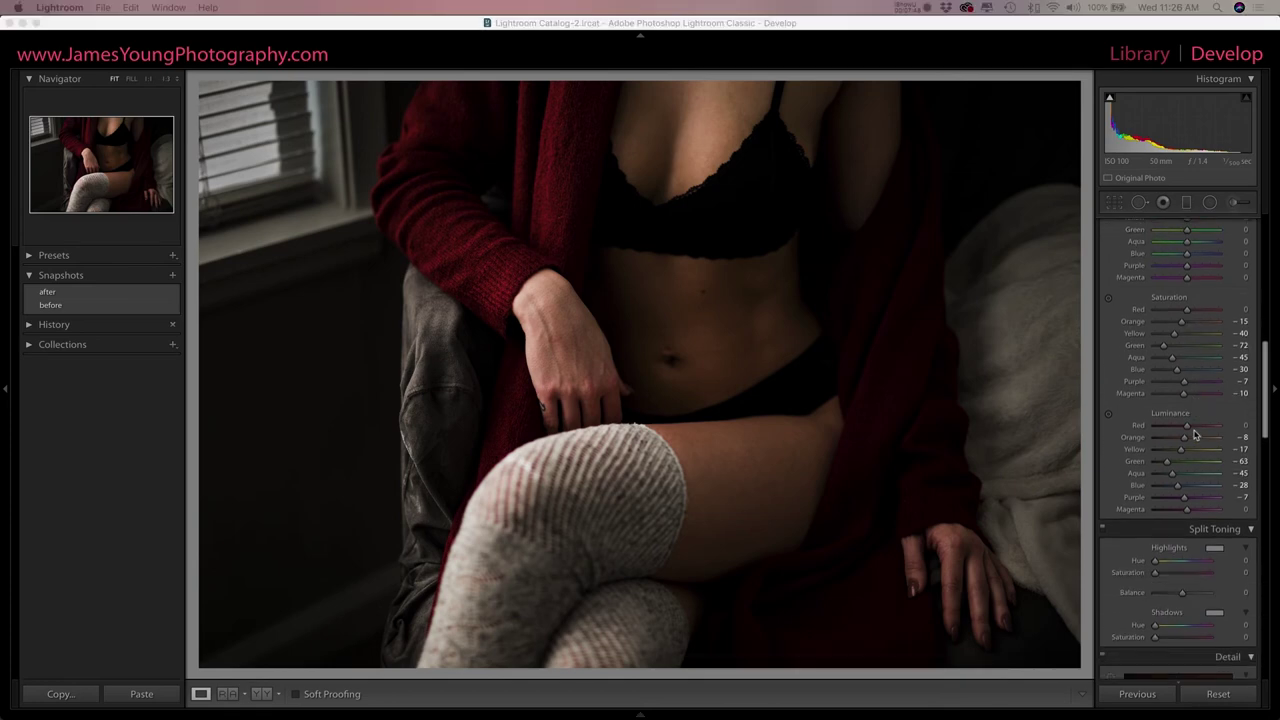
- Set Split Toning highlights to hue 50, saturation 10 and shadows to hue 45, saturation 5
scroll(1194, 434, "down", 1)
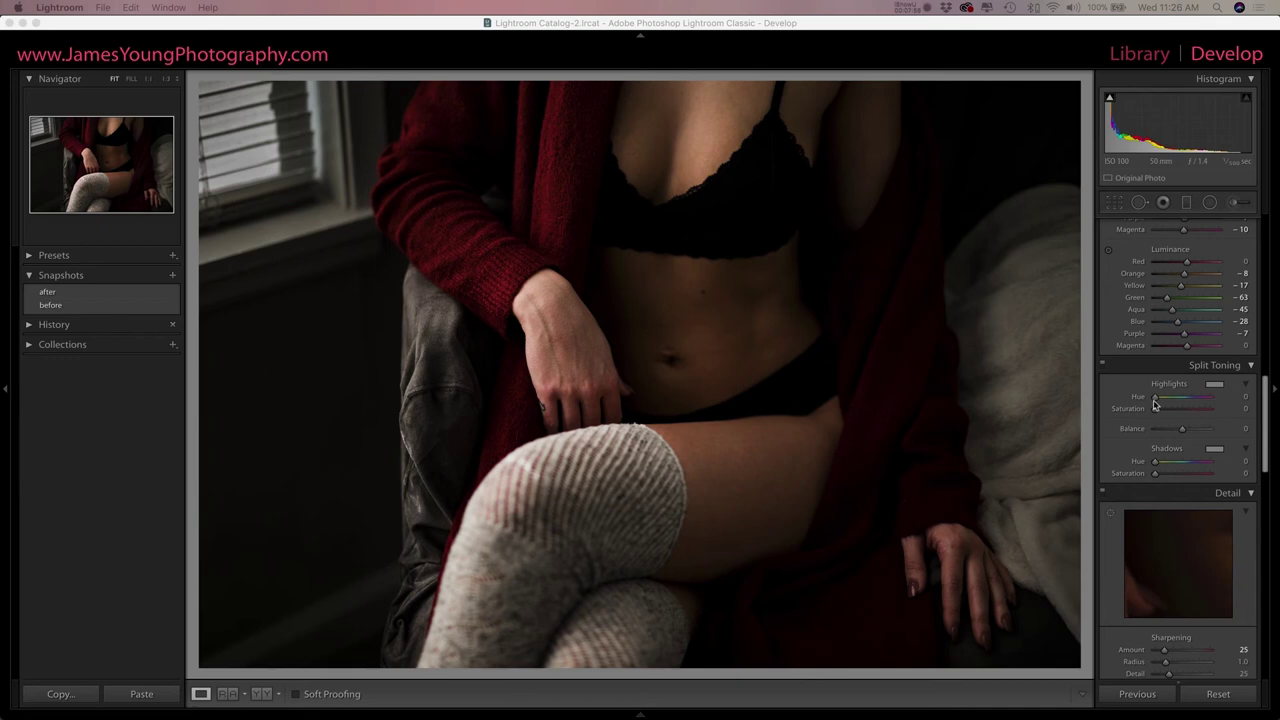
left_click_drag(1155, 403, 1162, 409)
left_click_drag(1156, 461, 1161, 461)
mouse_move(1157, 473)
left_mouse_down()
mouse_move(1210, 473)
mouse_move(1158, 473)
left_mouse_up()
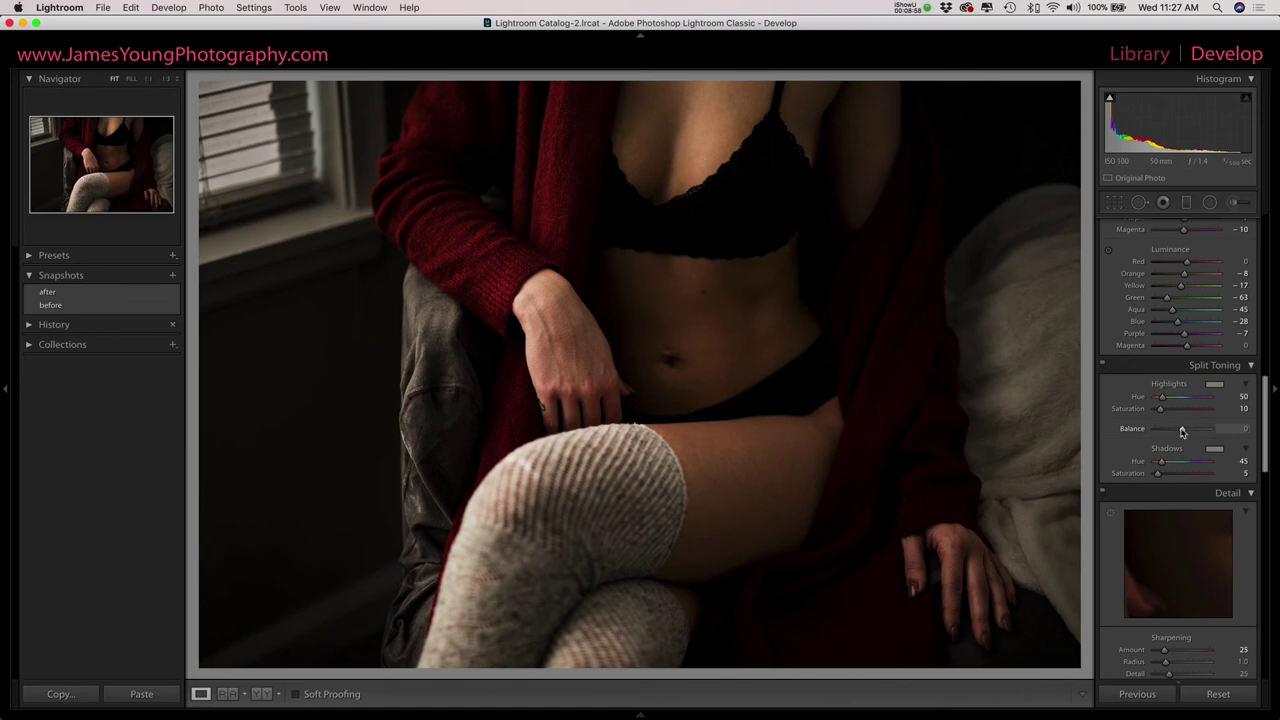
- Set the Split Toning balance to +45 and toggle the panel off and on to compare
mouse_move(1182, 431)
left_mouse_down()
mouse_move(1163, 429)
mouse_move(1196, 431)
left_mouse_up()
left_click_drag(1196, 431, 1194, 431)
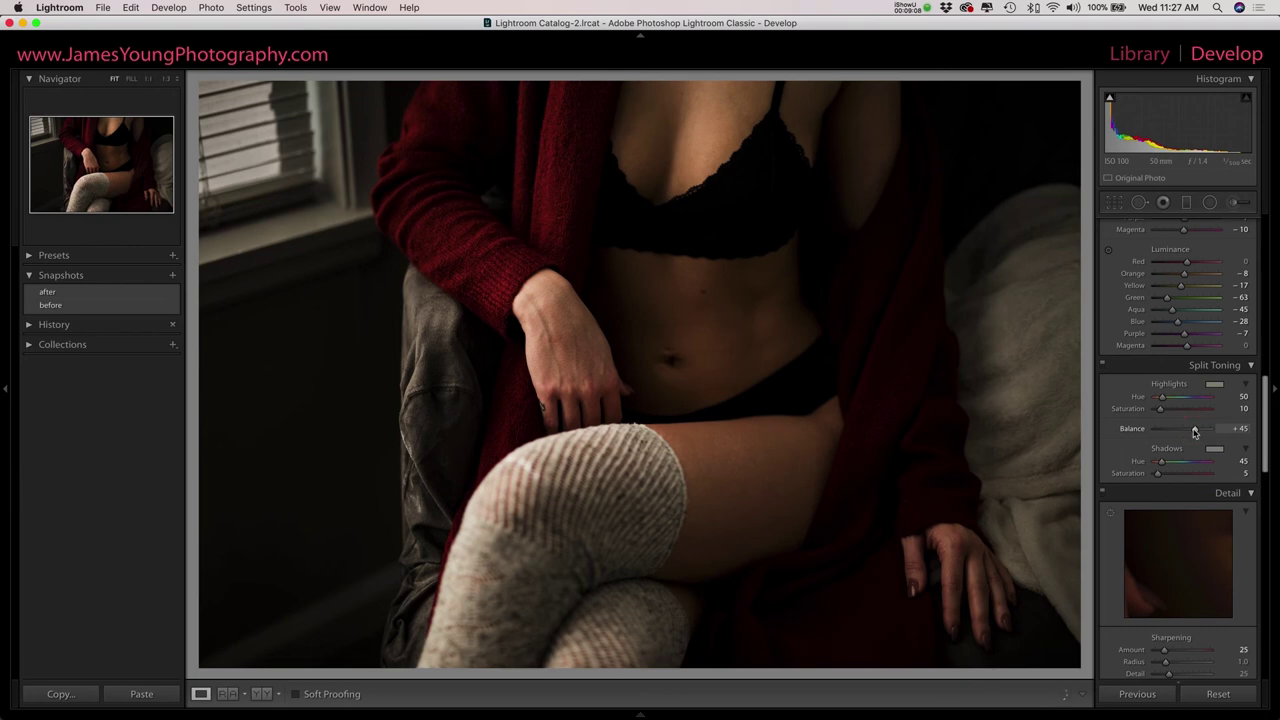
left_click(1102, 368)
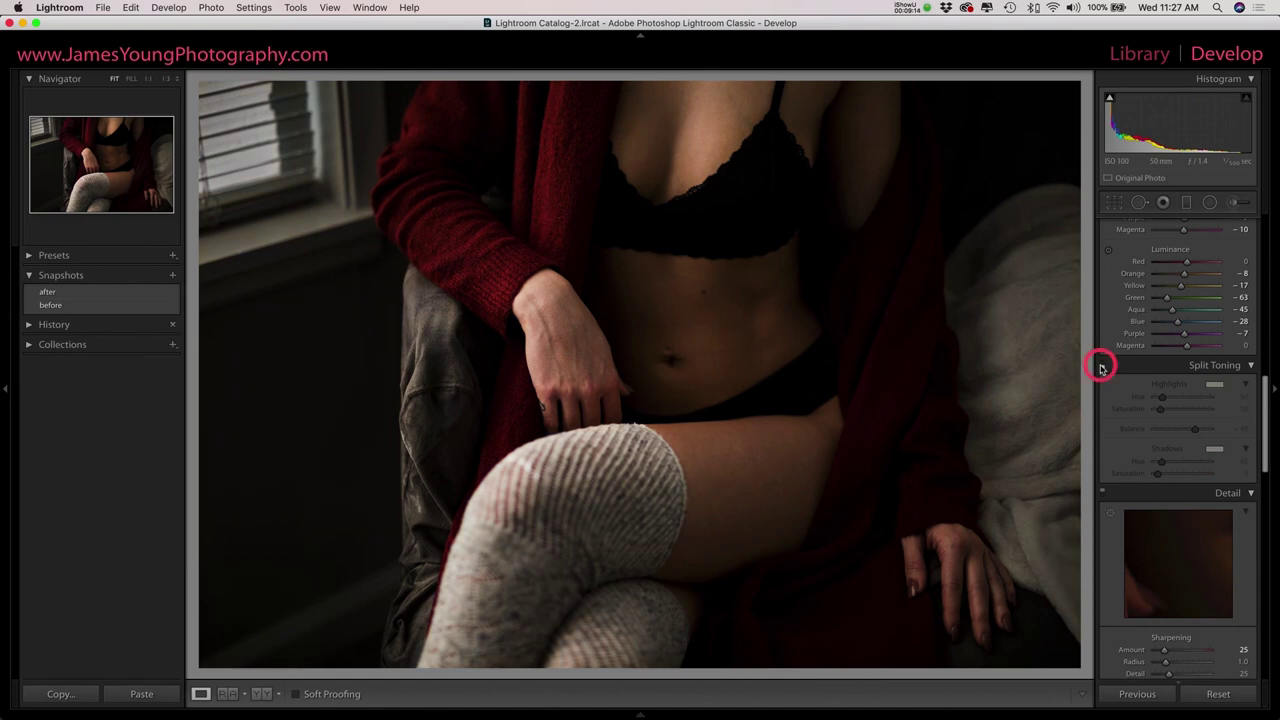
left_click(1102, 368)
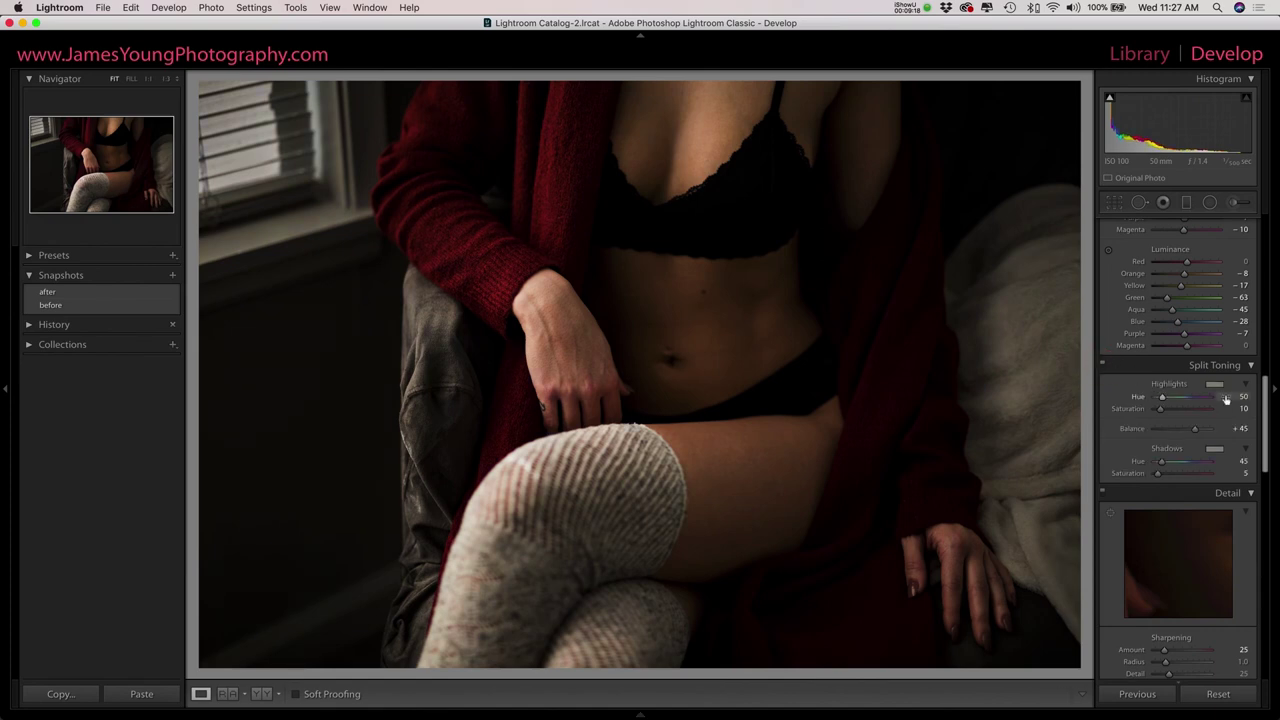
- Set Sharpening Amount to 76 and Luminance noise reduction to 26
scroll(1218, 403, "down", 3)
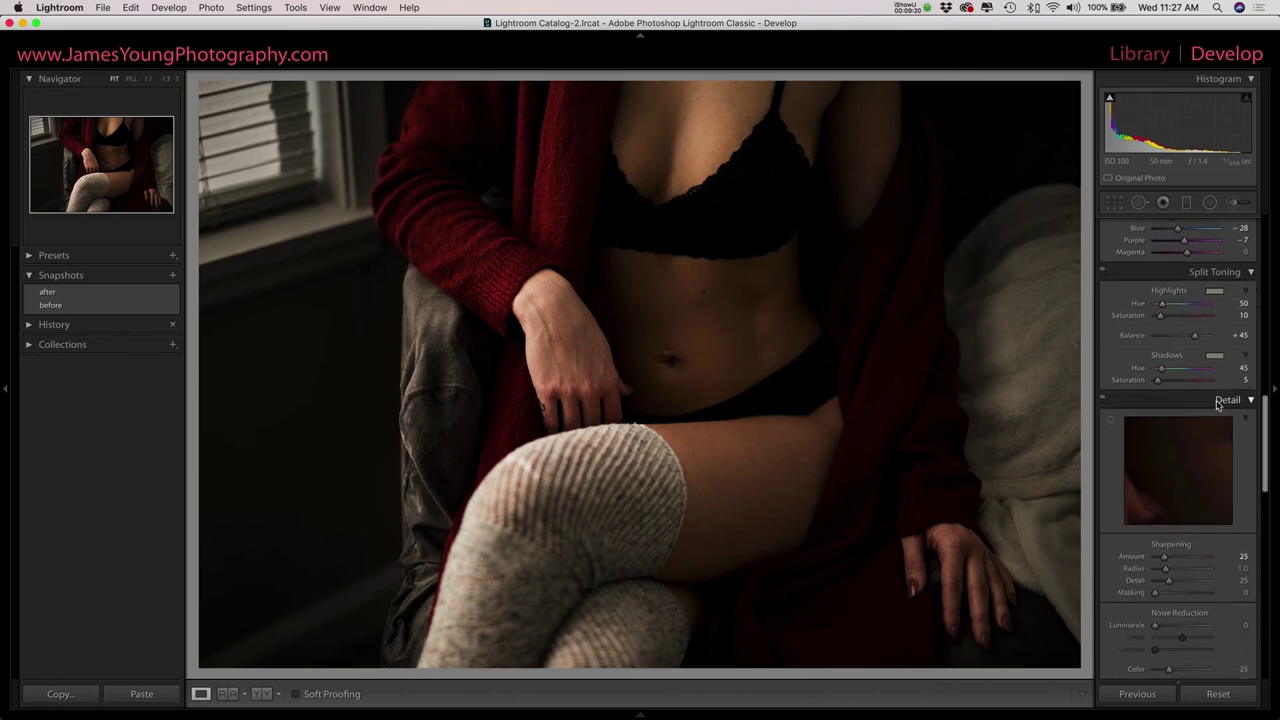
scroll(1218, 403, "down", 3)
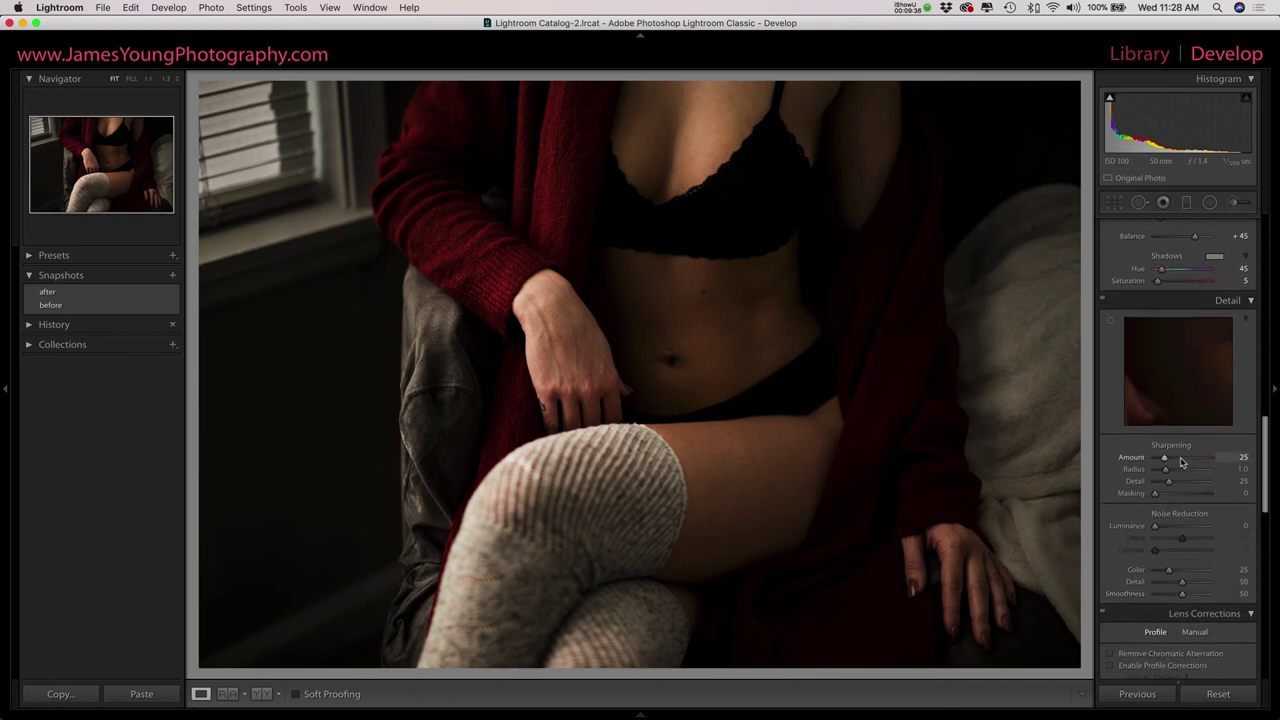
left_click(1181, 458)
left_click(1168, 527)
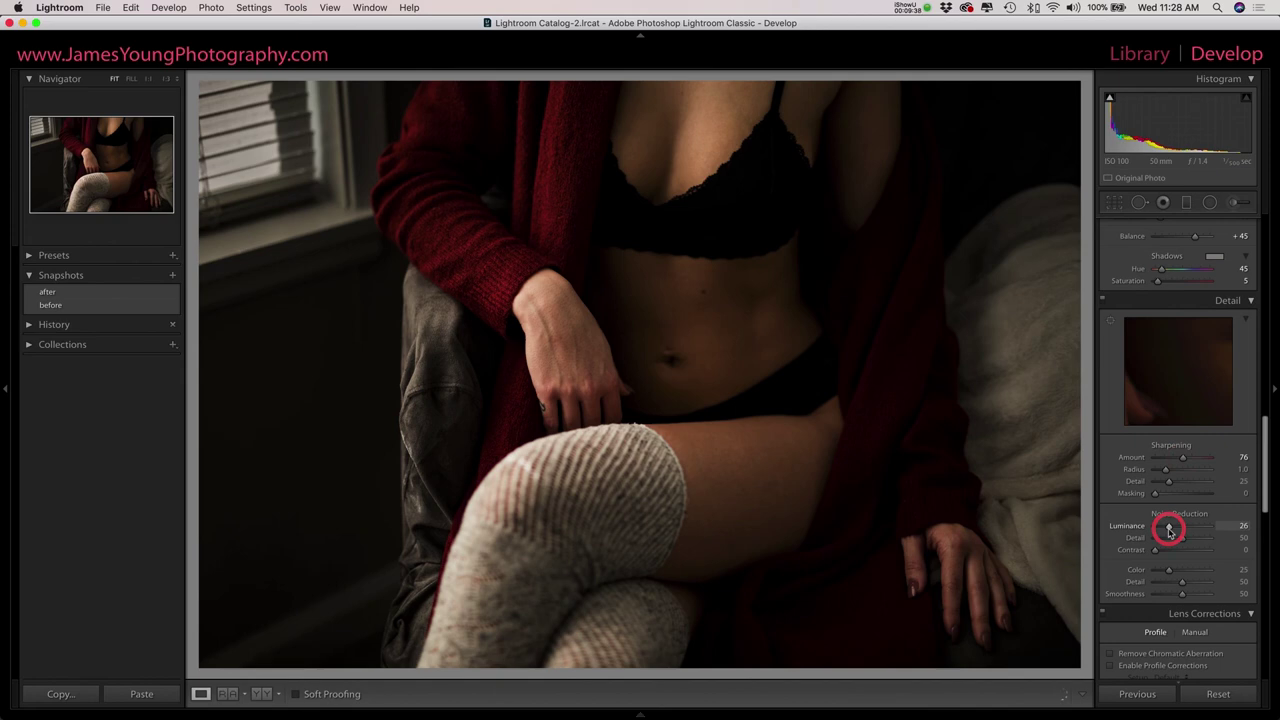
- Try a -14 post-crop vignette and grain amount 39, then reset both to 0
scroll(1160, 550, "down", 2)
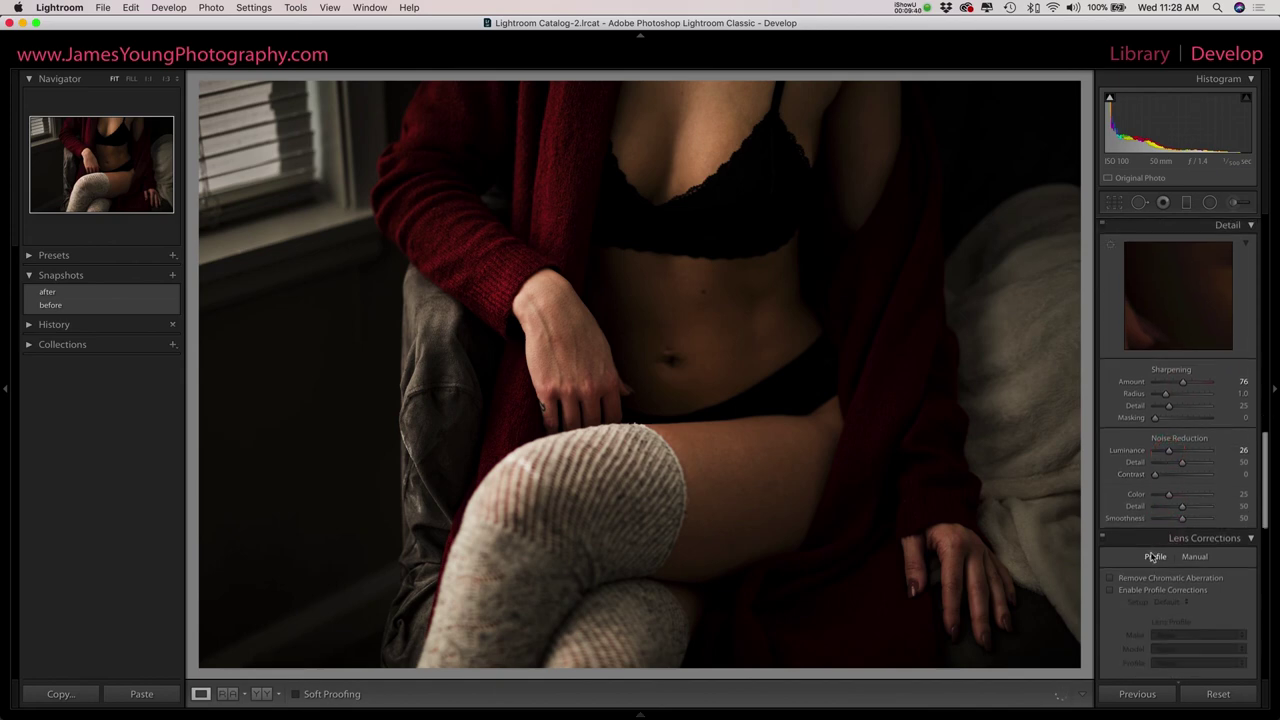
scroll(1130, 555, "down", 10)
left_click(1178, 460)
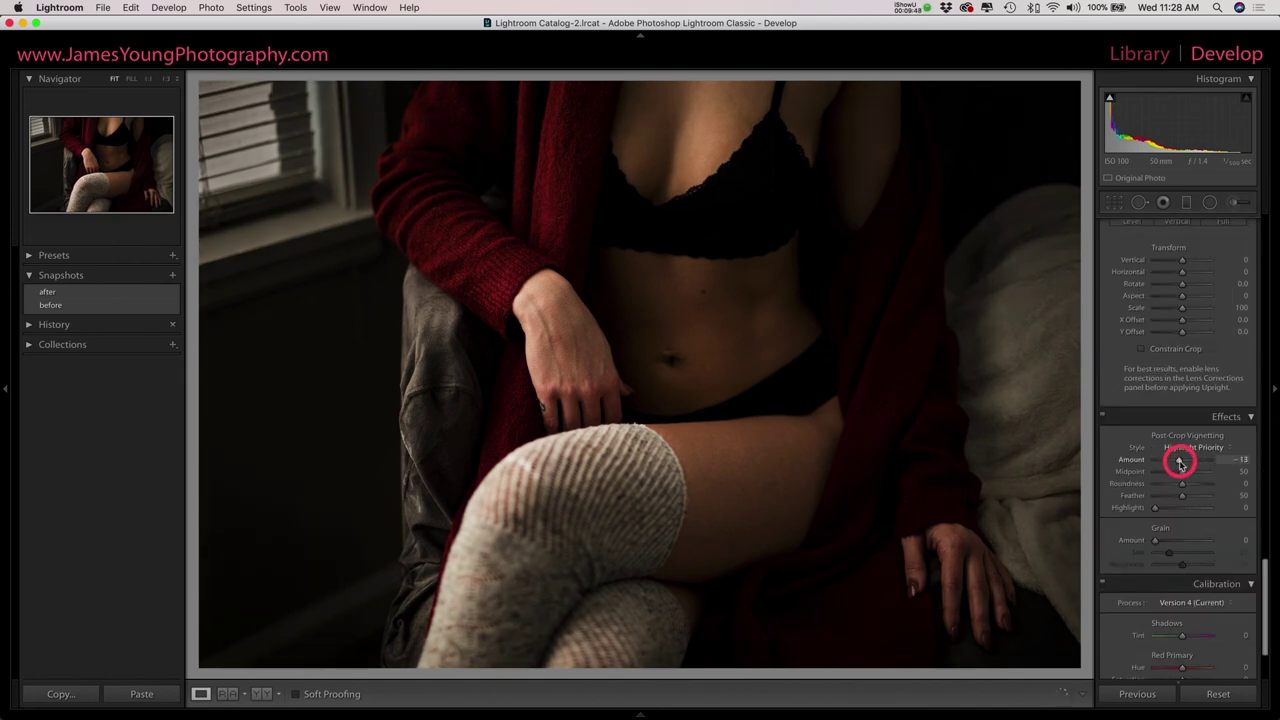
left_click_drag(1180, 463, 1179, 463)
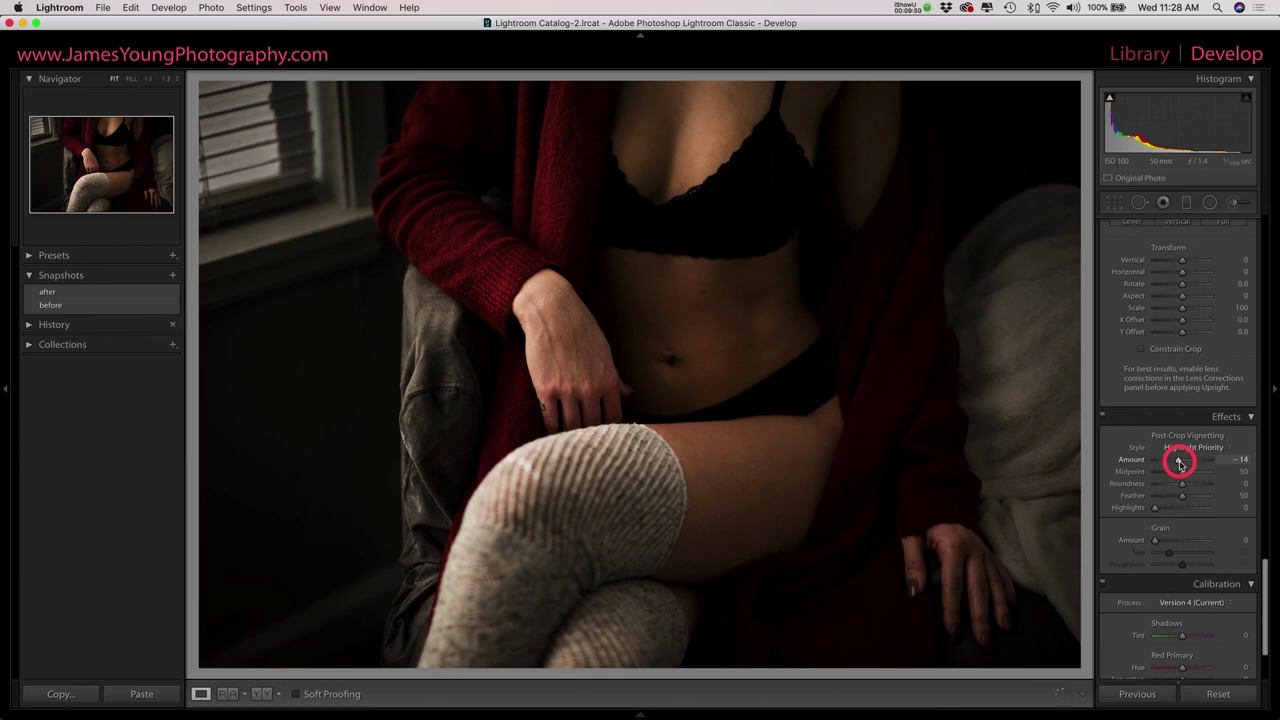
double_click(1180, 463)
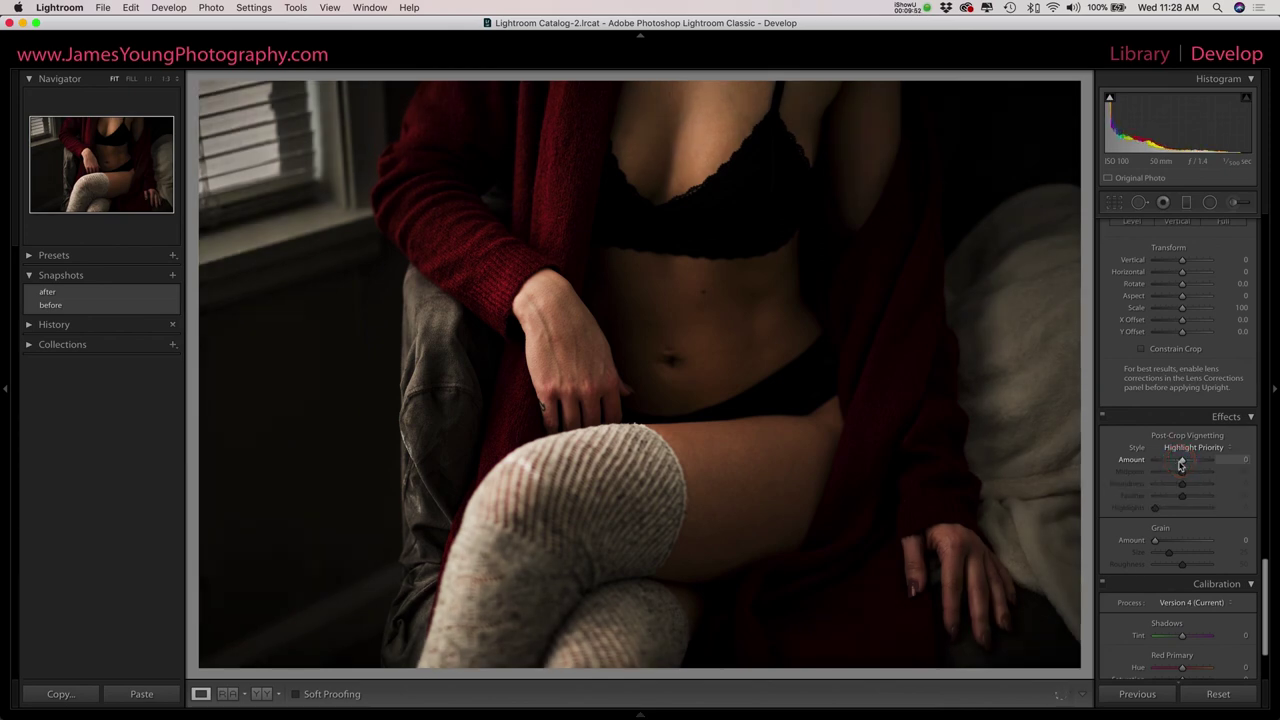
left_click(1177, 541)
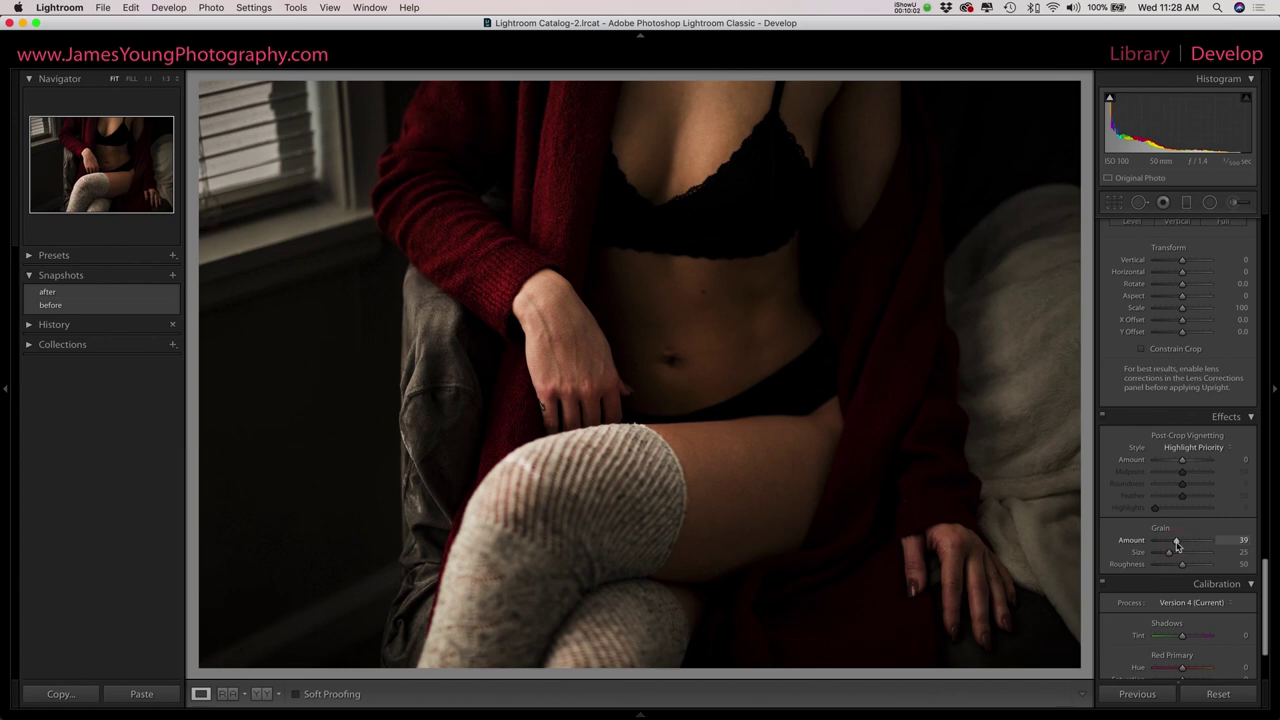
double_click(1177, 541)
scroll(1170, 549, "up", 8)
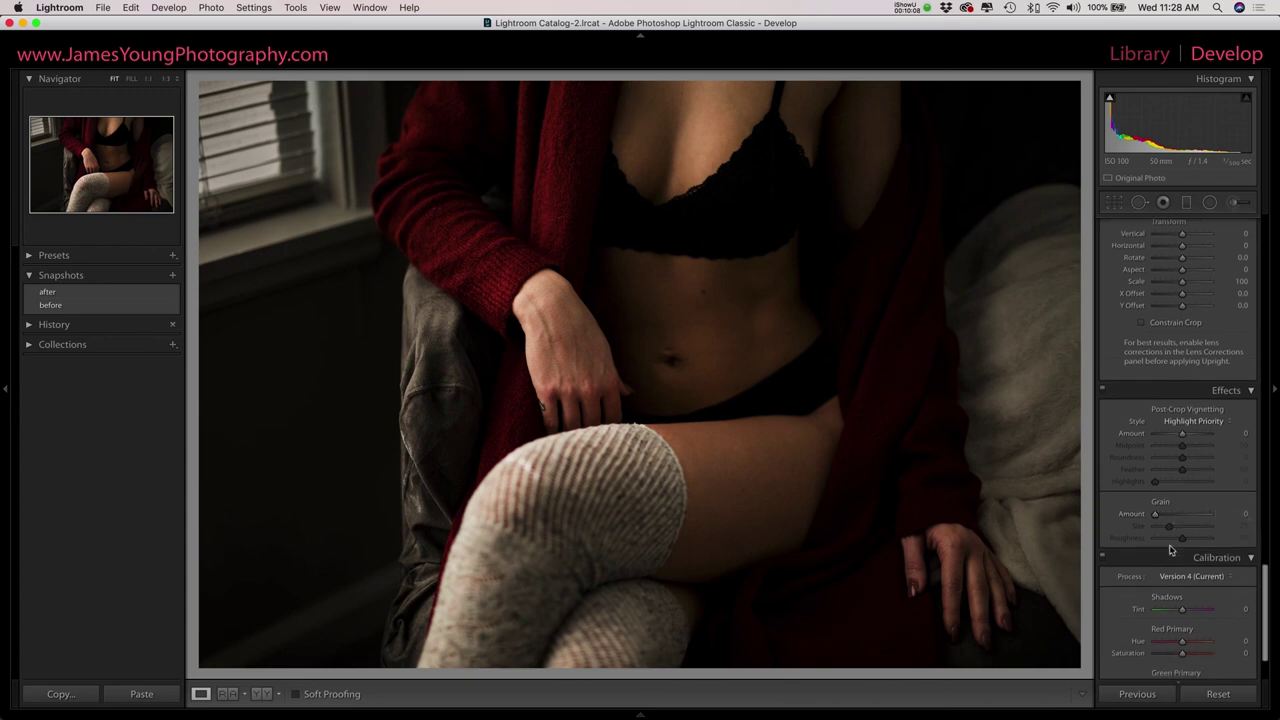
scroll(1170, 549, "up", 10)
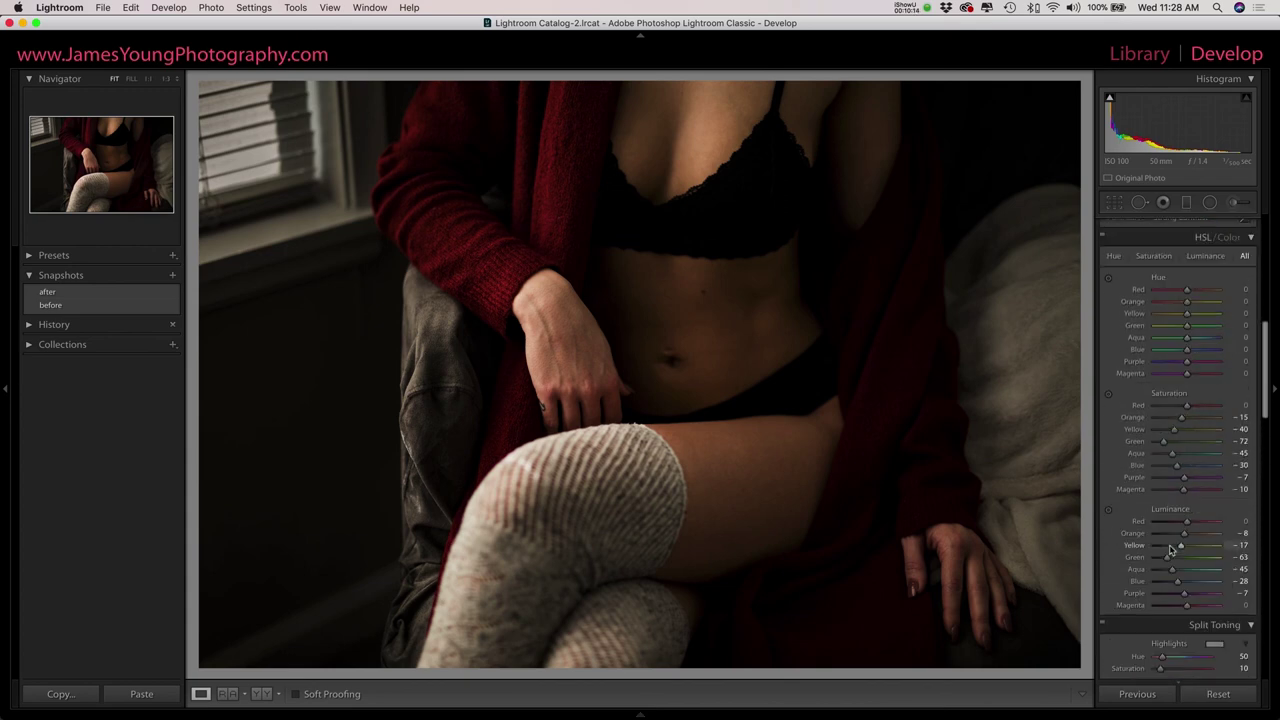
scroll(1169, 545, "up", 3)
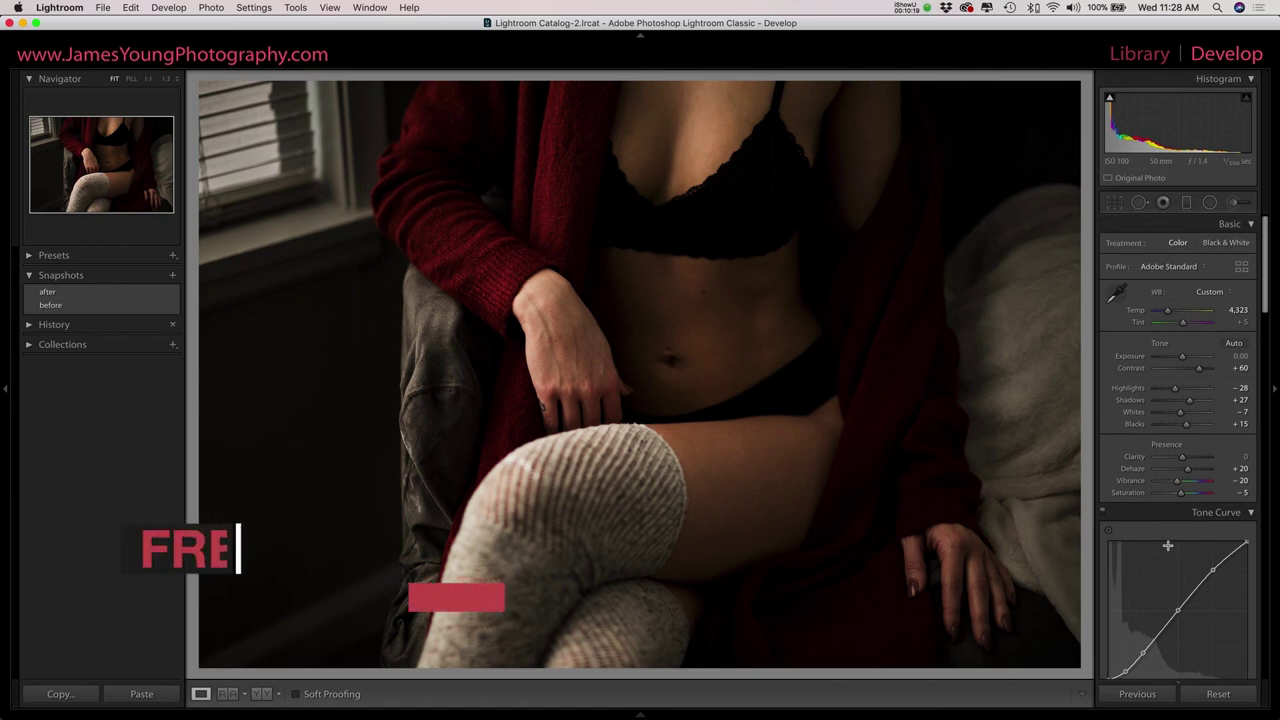